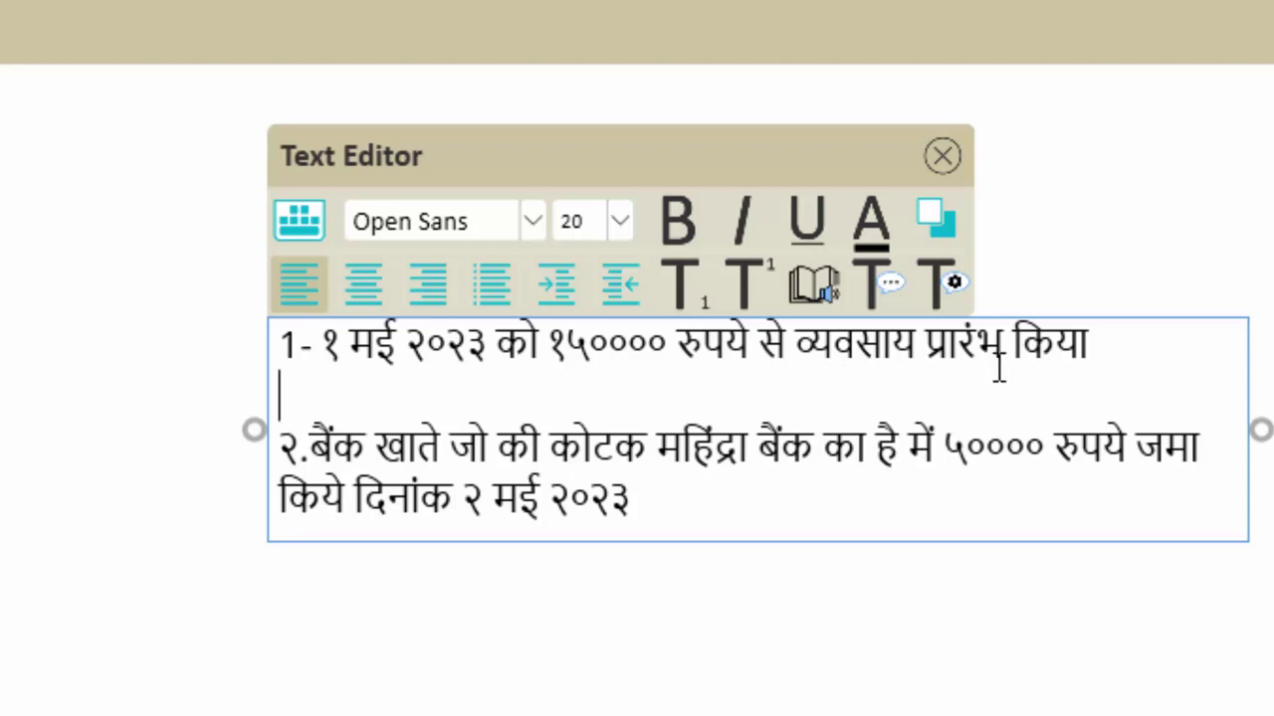
Make the first transaction line, about starting the business with १५०००० रुपये, bold.
{"action": "left_click_drag", "start_coordinate": [1095, 344], "coordinate": [279, 320]}
{"action": "left_click", "coordinate": [681, 219]}
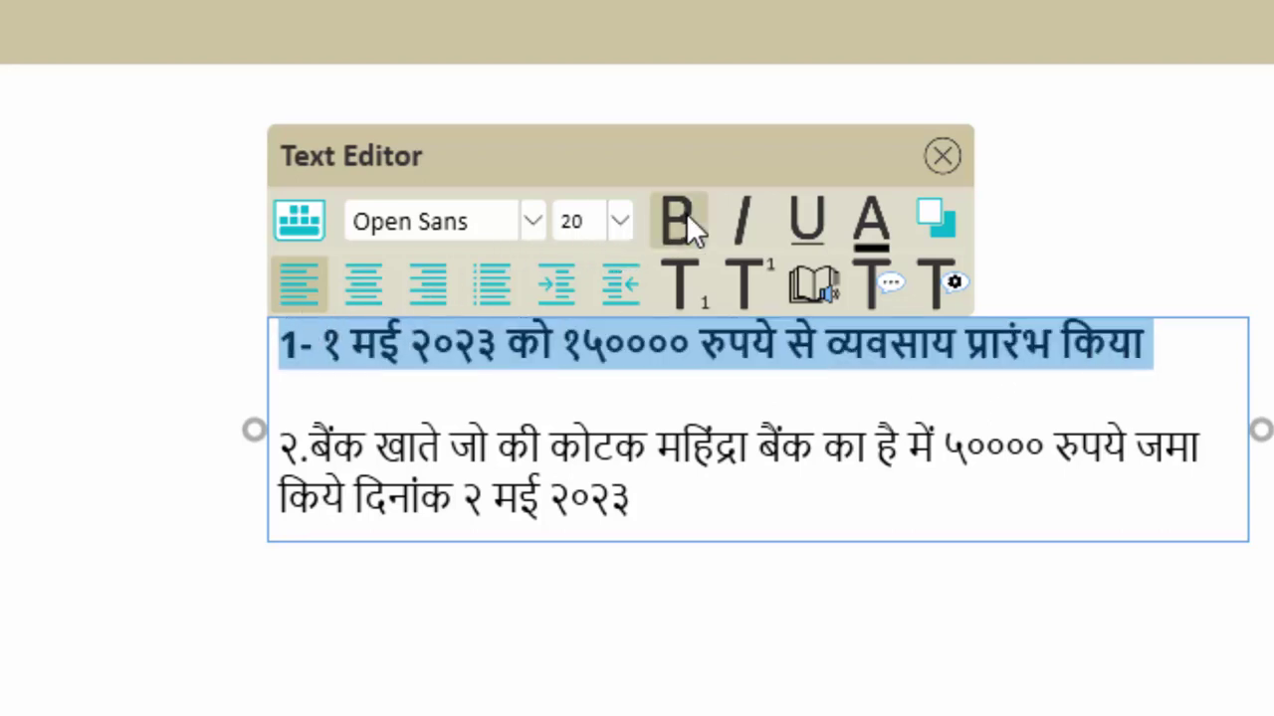
{"action": "left_click", "coordinate": [1141, 362]}
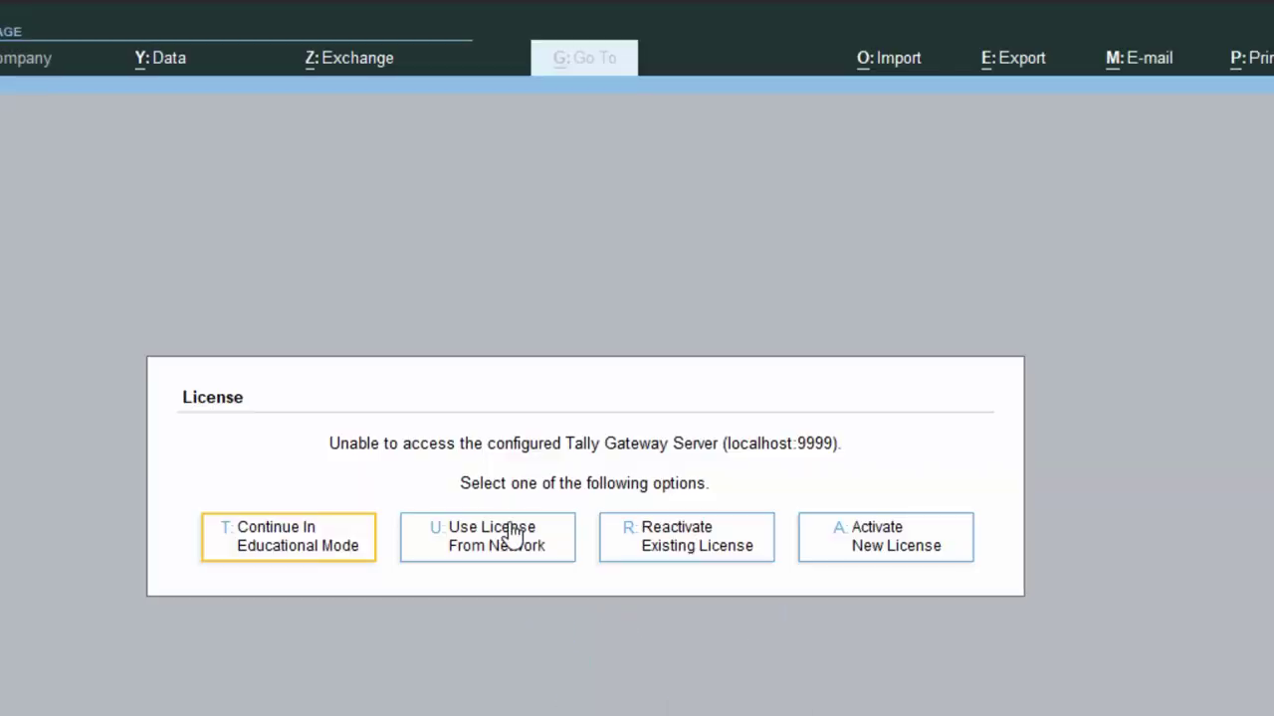
In TallyPrime, continue in Educational Mode and open the creation form for a new company.
{"action": "left_click", "coordinate": [331, 551]}
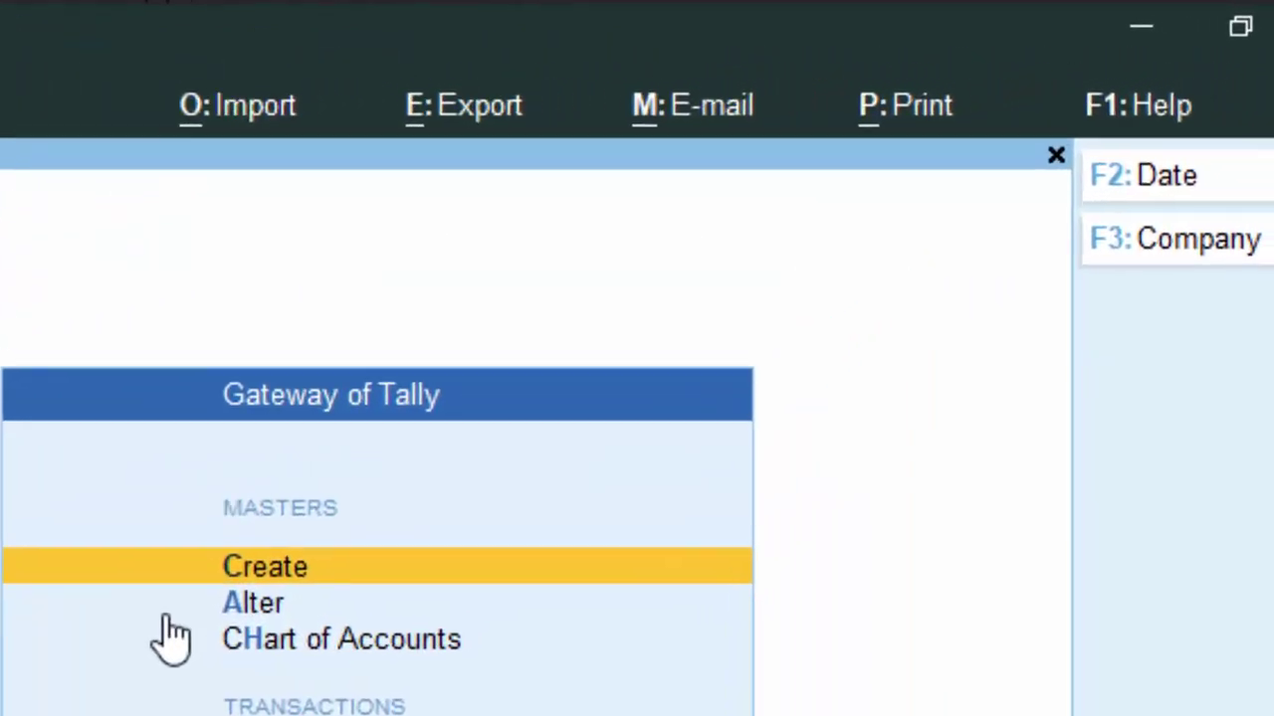
{"action": "left_click", "coordinate": [1115, 256]}
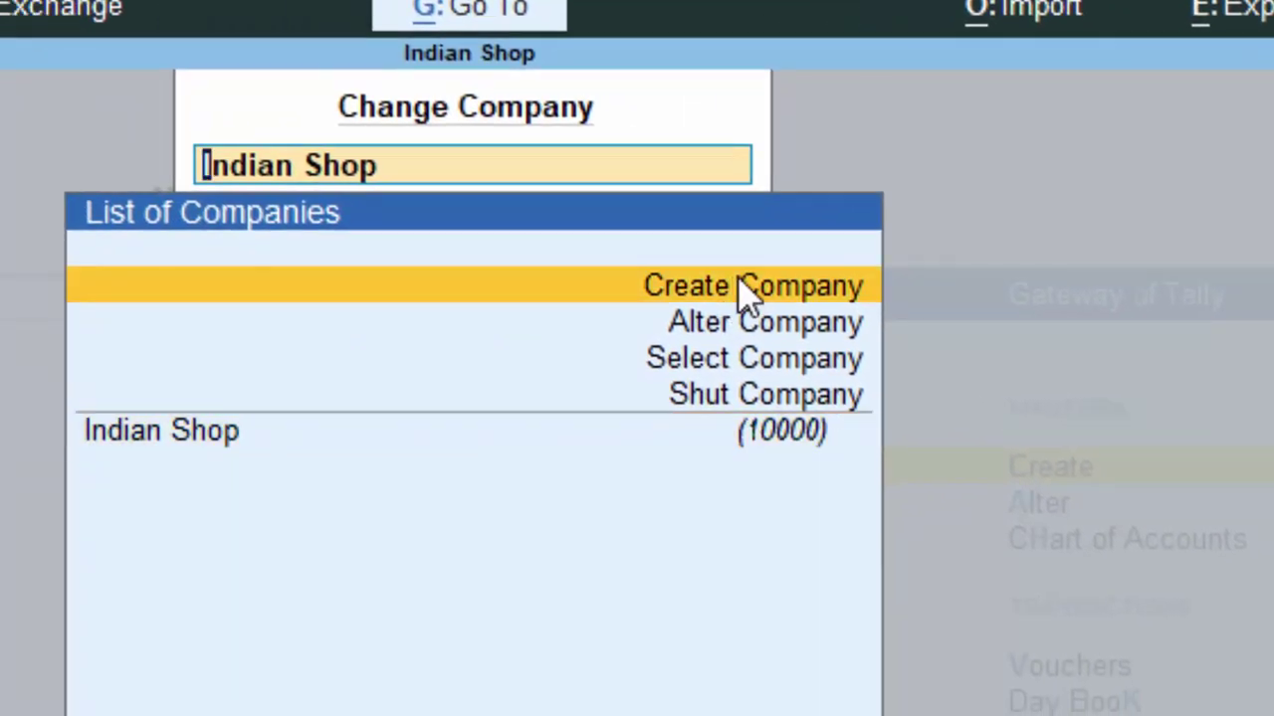
{"action": "left_click", "coordinate": [750, 287]}
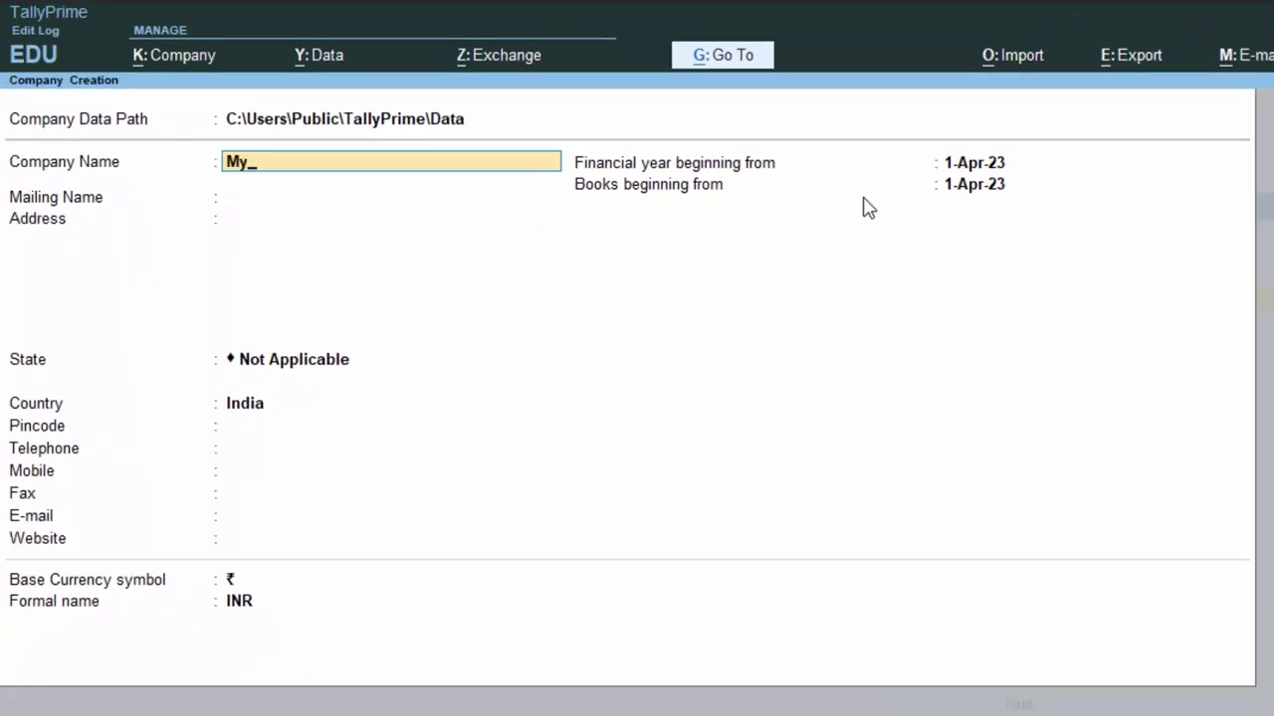
Name the company My New Company, keep the same mailing name and fill in its address.
{"action": "type", "text": "My New Coma"}
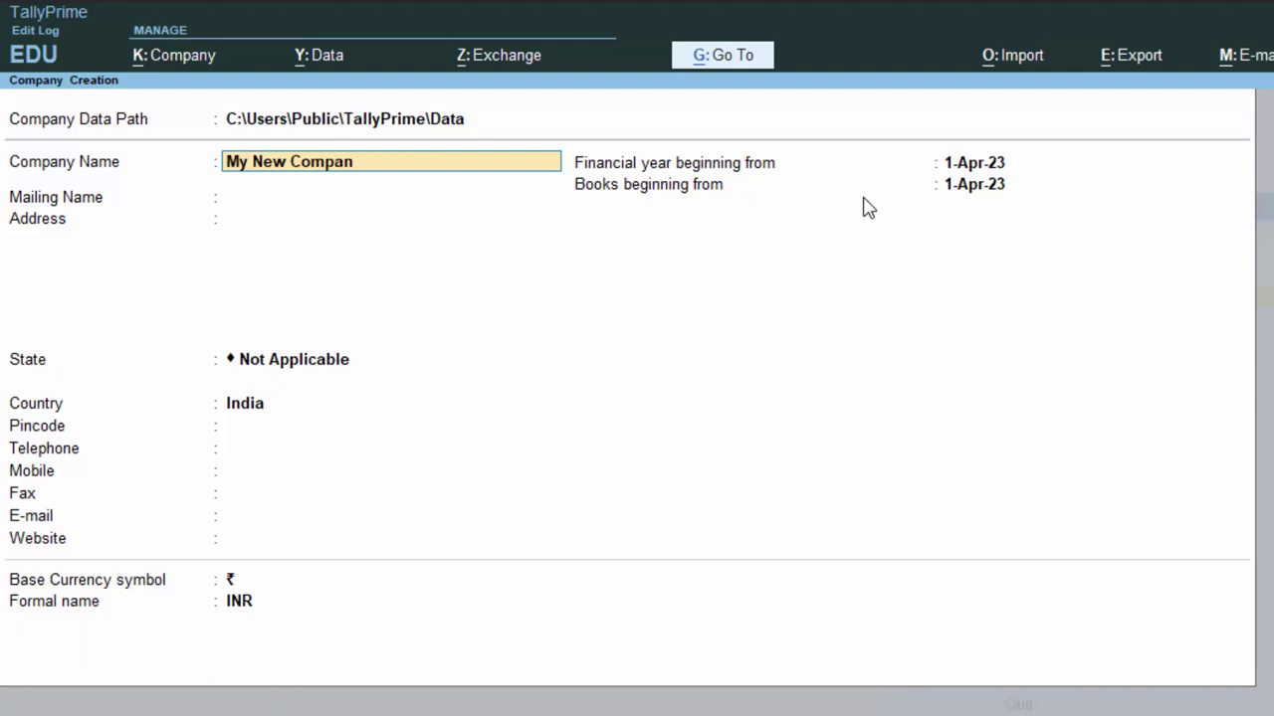
{"action": "key", "text": "Return"}
{"action": "key", "text": "Return"}
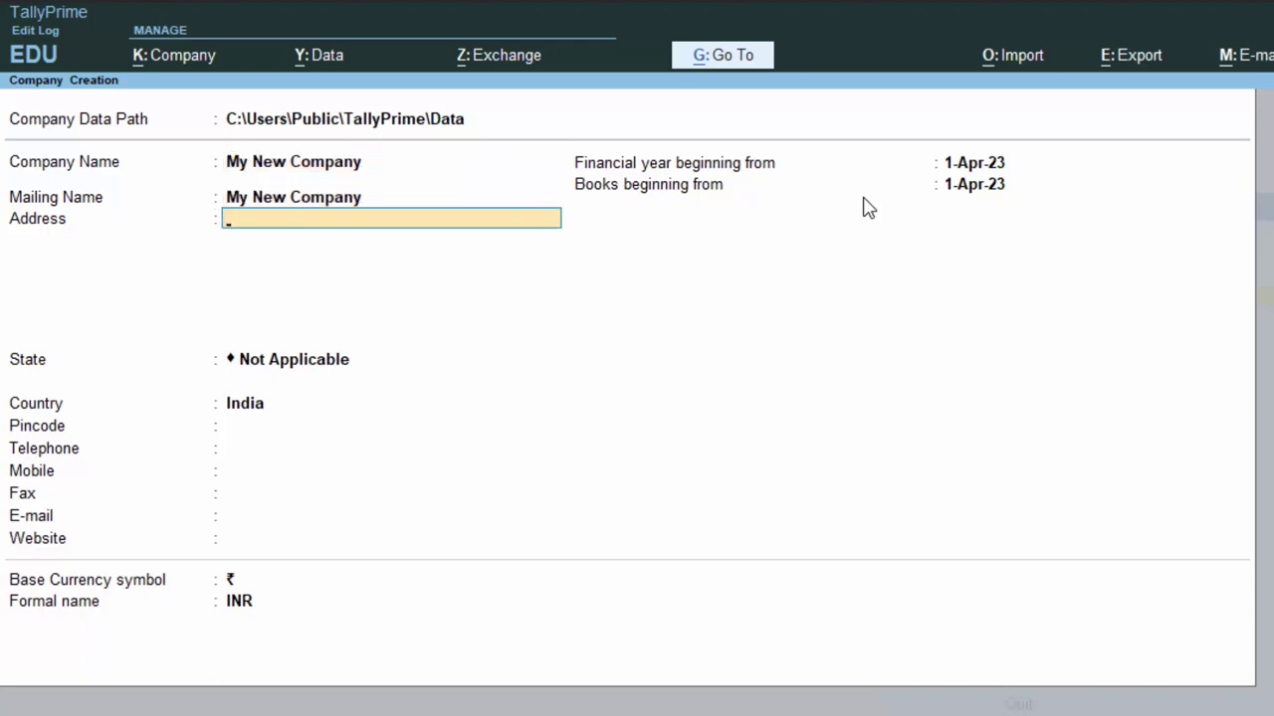
{"action": "type", "text": "New"}
{"action": "type", "text": " Colo"}
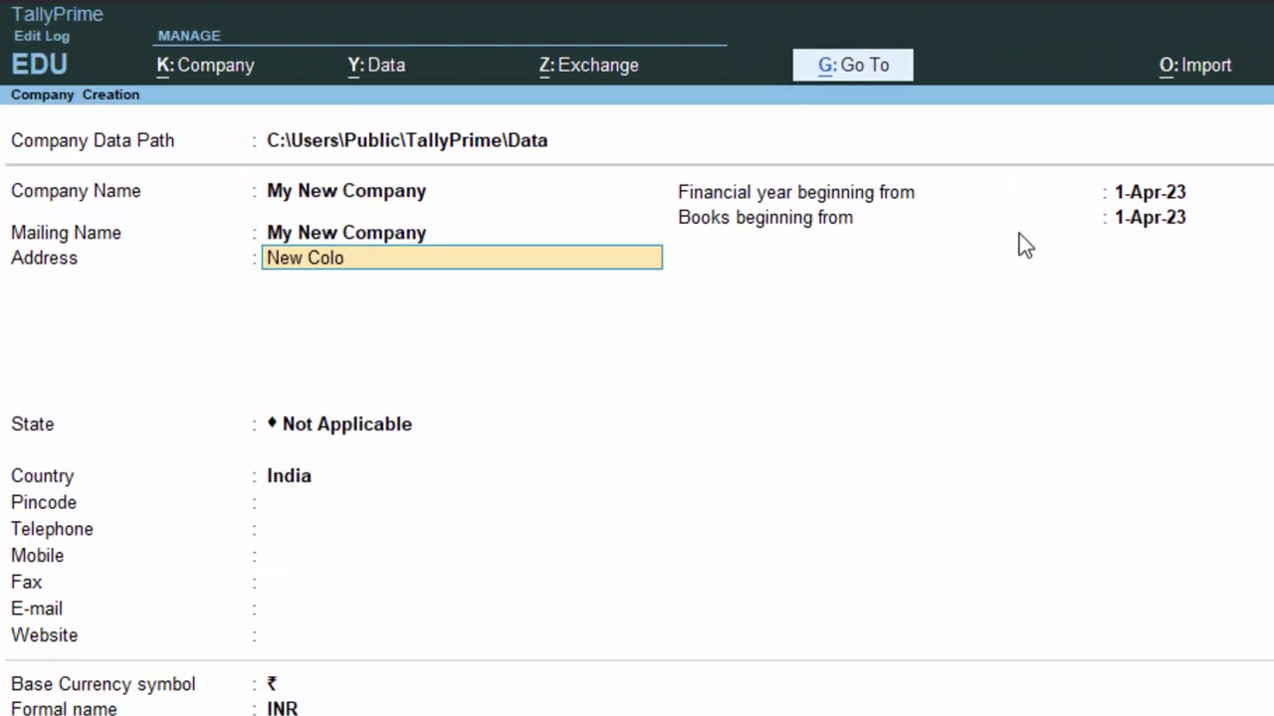
{"action": "type", "text": "ny Deoria"}
{"action": "key", "text": "Return"}
{"action": "key", "text": "Return"}
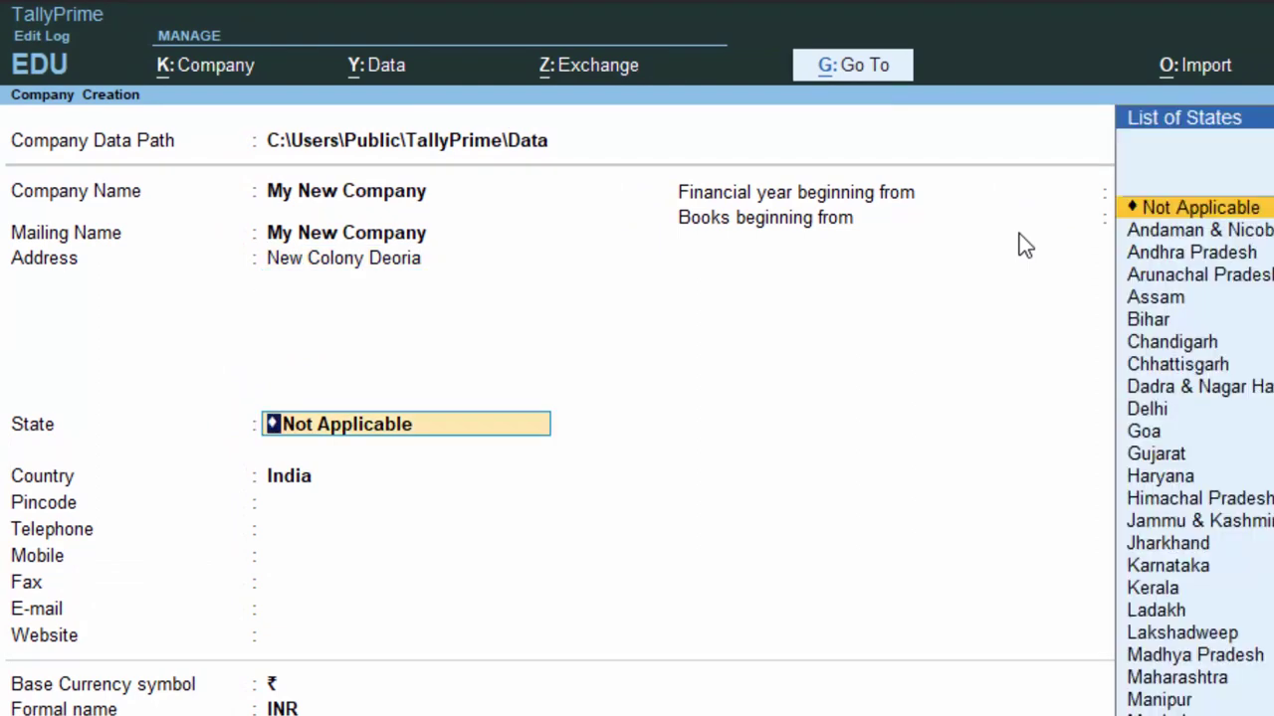
Set the company's state to Uttar Pradesh and enter its postal code, leaving the remaining contact fields blank.
{"action": "type", "text": "U"}
{"action": "key", "text": "Down"}
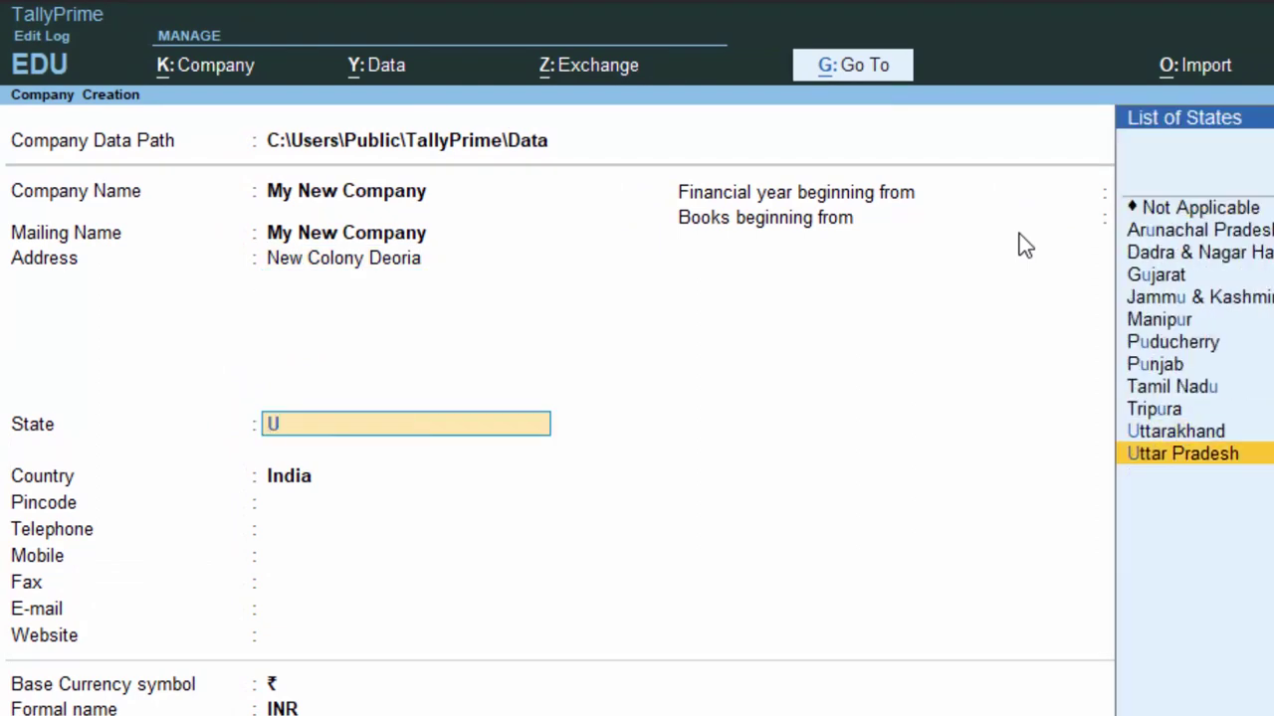
{"action": "key", "text": "Return"}
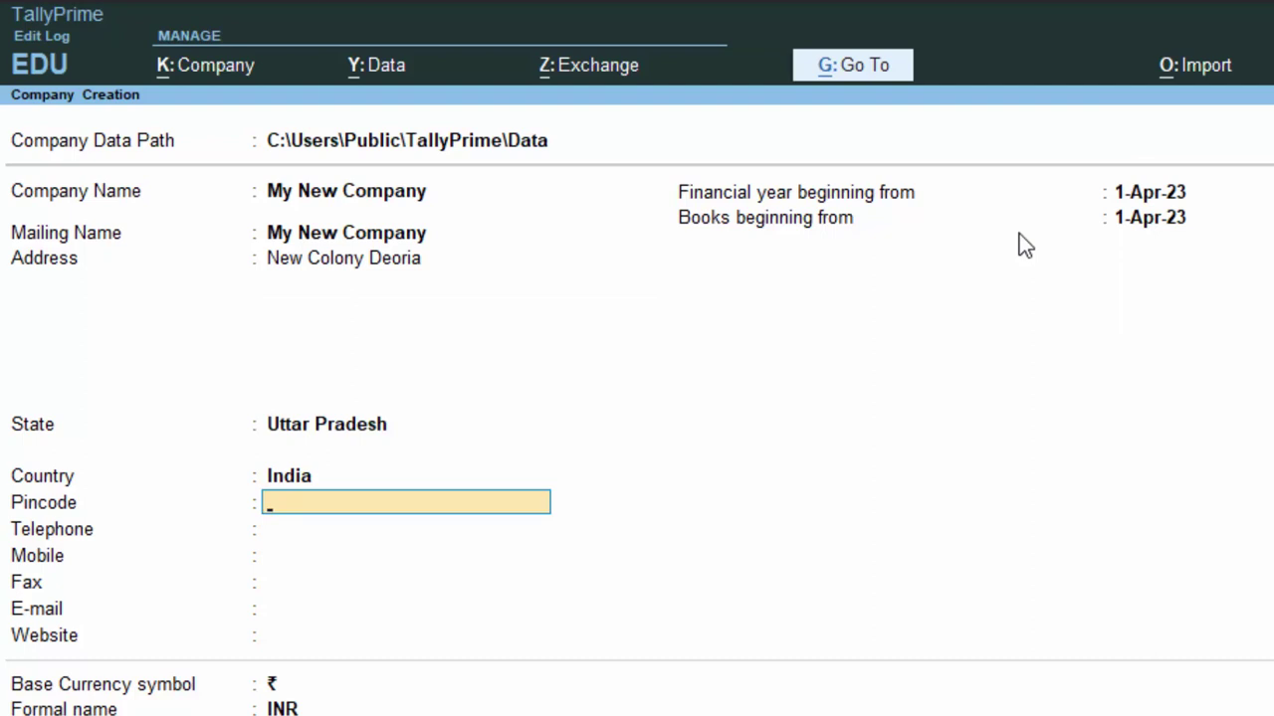
{"action": "type", "text": "274001"}
{"action": "key", "text": "Return"}
{"action": "key", "text": "Return"}
{"action": "key", "text": "Return"}
{"action": "key", "text": "Return"}
{"action": "key", "text": "Return"}
{"action": "key", "text": "Return"}
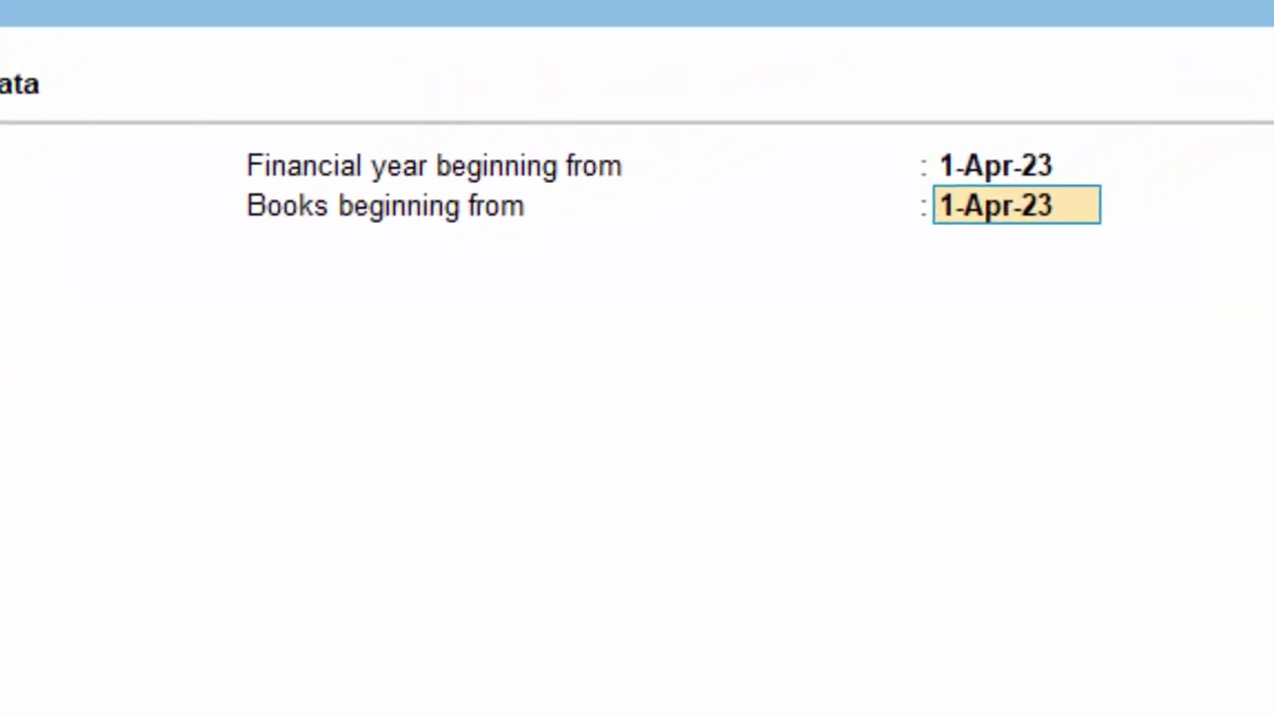
Set the books beginning date to 1-5-23 and accept the company creation along with its default features.
{"action": "type", "text": "1-5-23"}
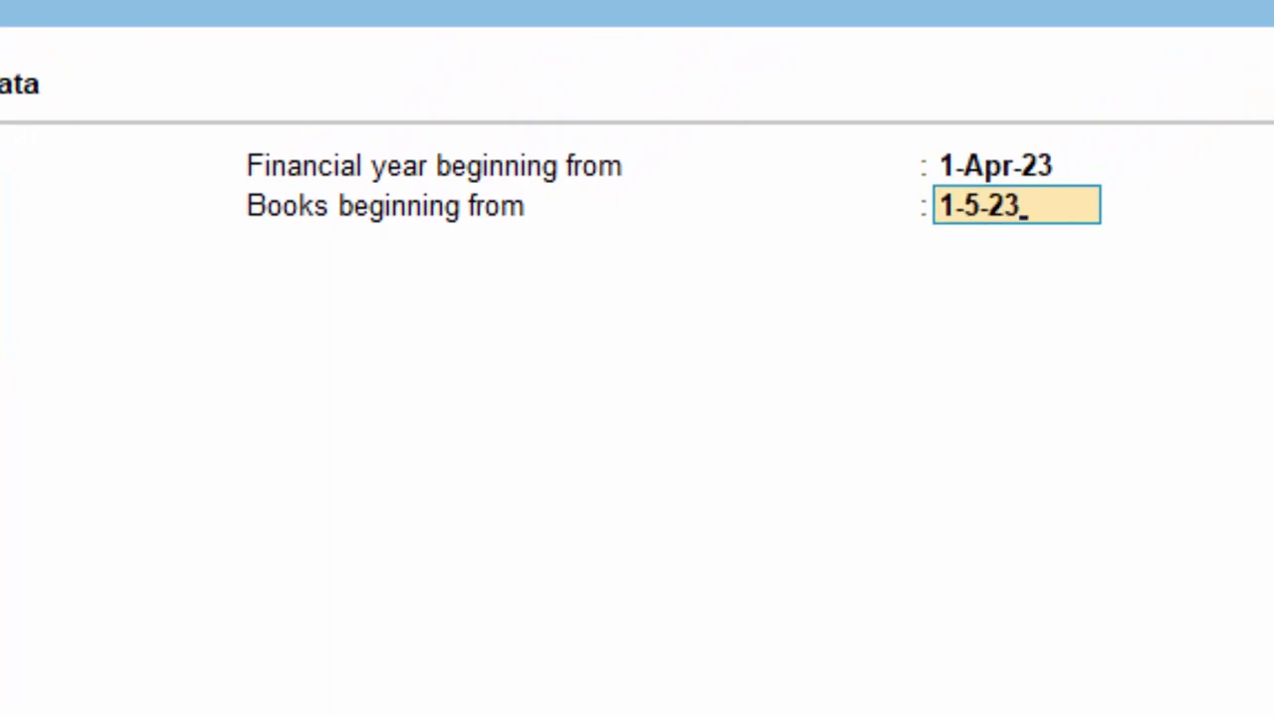
{"action": "key", "text": "Return"}
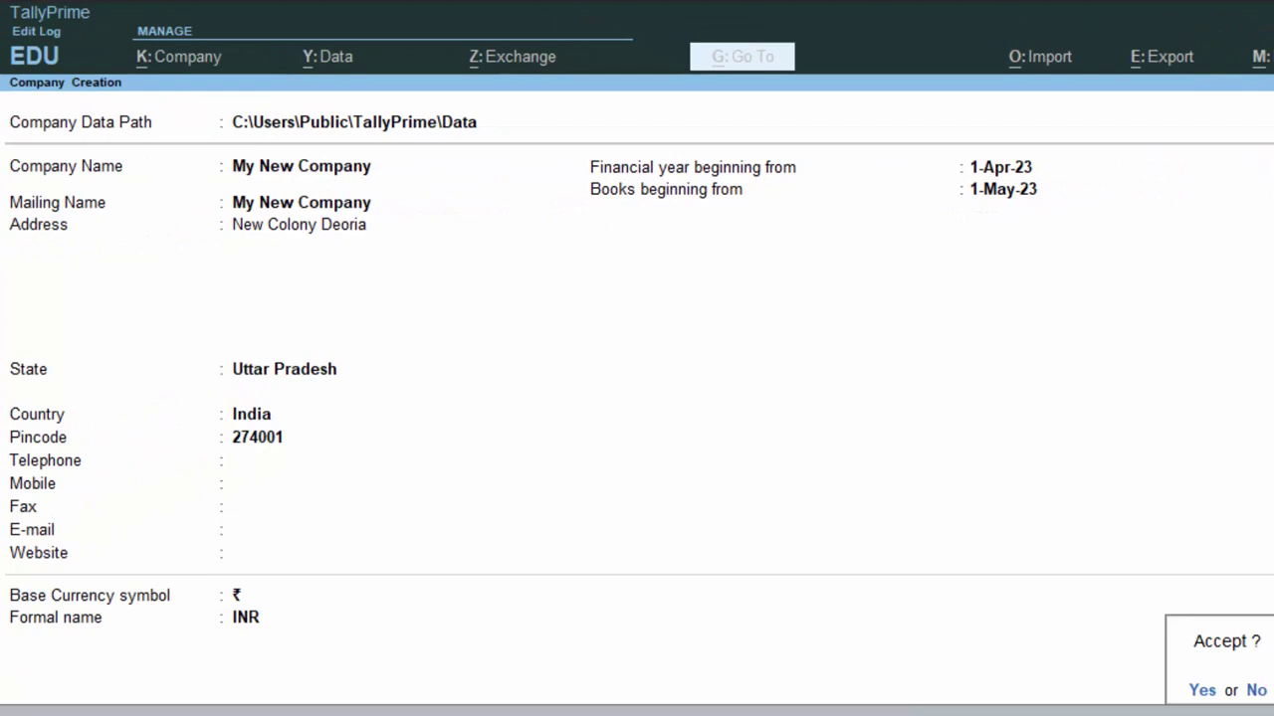
{"action": "key", "text": "y"}
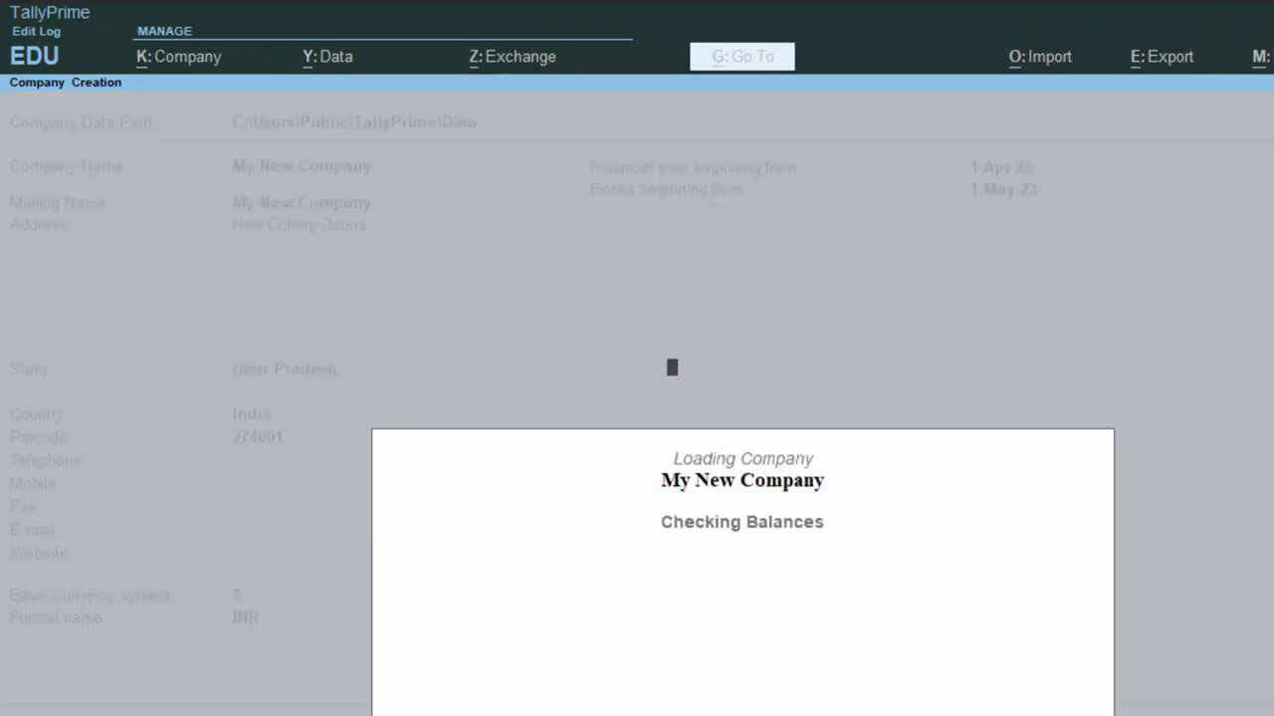
{"action": "key", "text": "ctrl+a"}
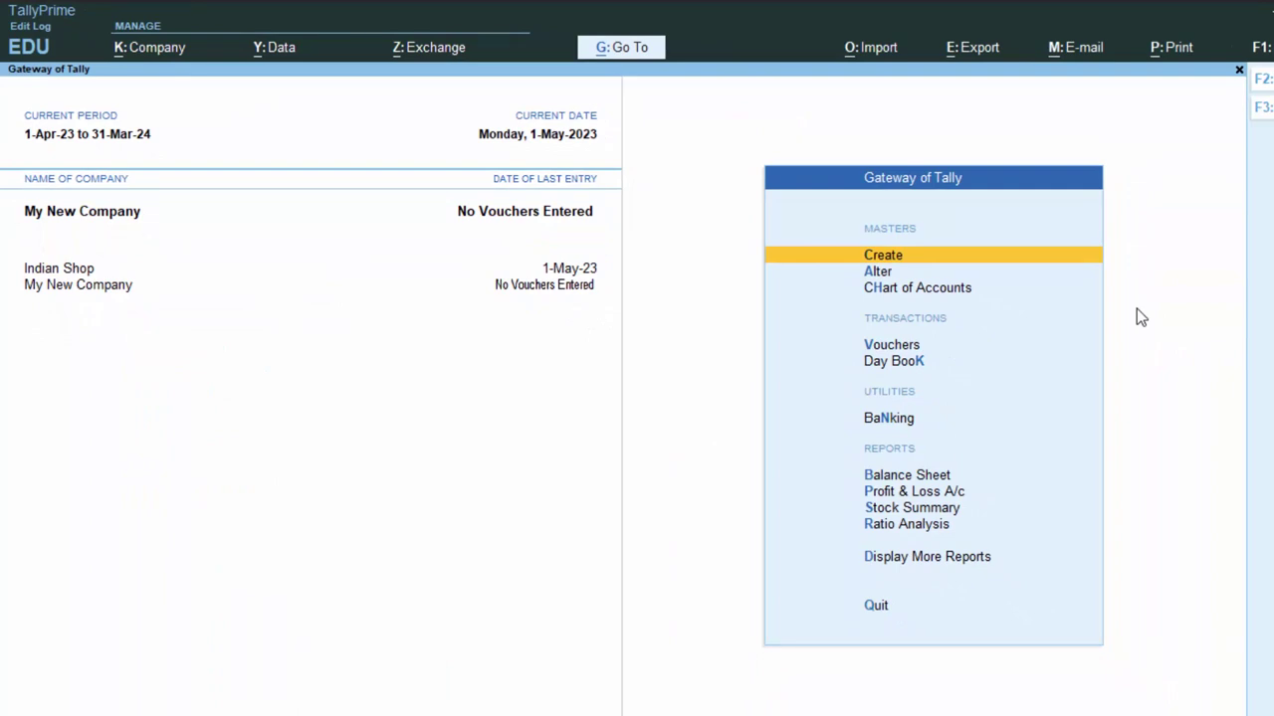
{"action": "key", "text": "v"}
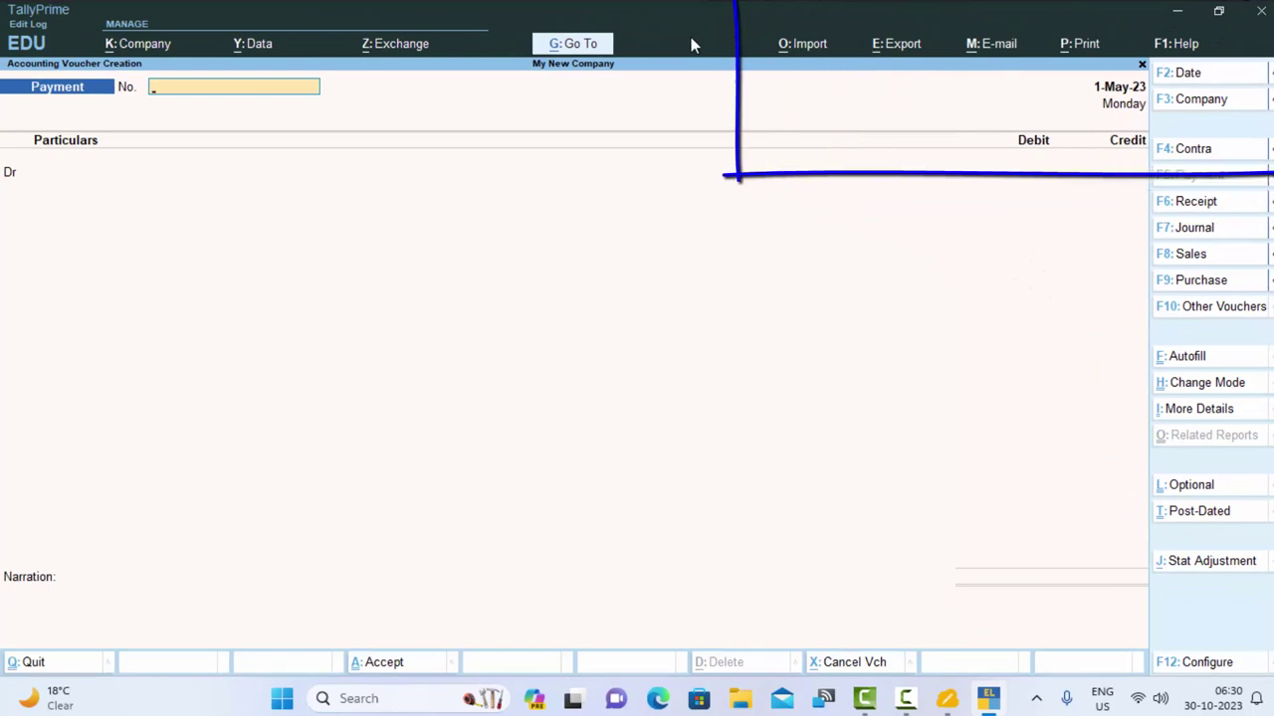
{"action": "key", "text": "Escape"}
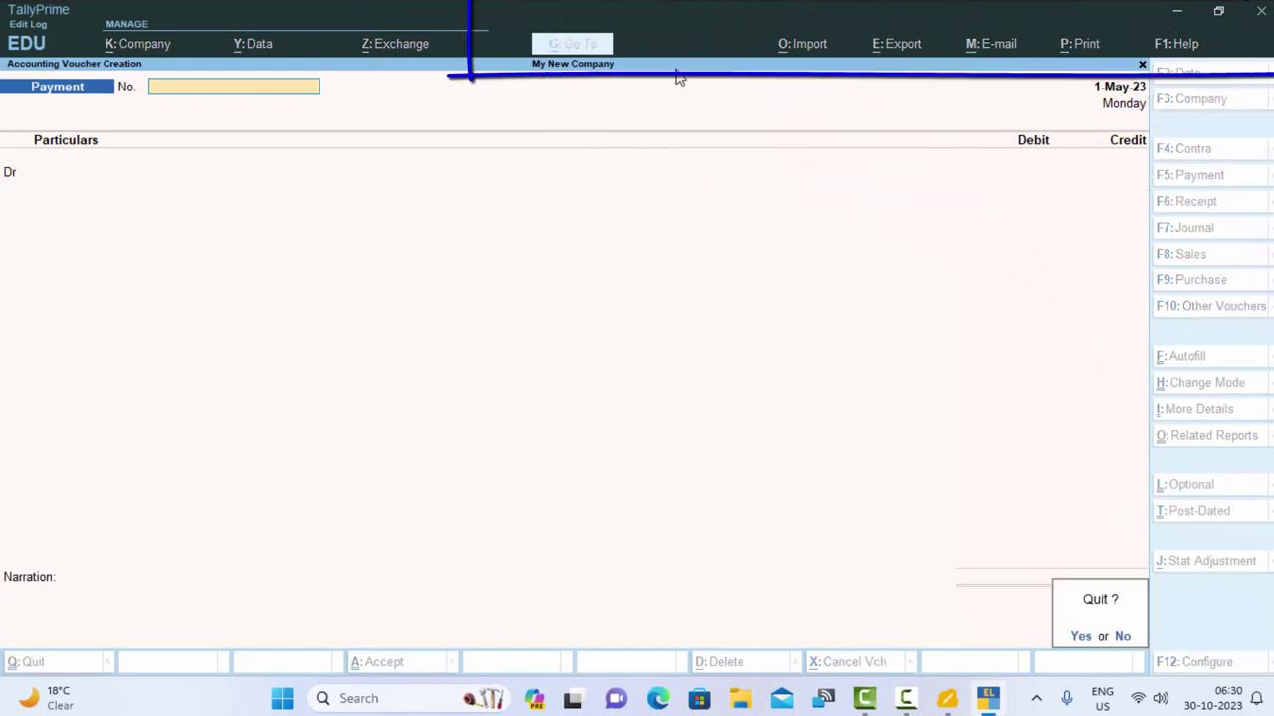
{"action": "key", "text": "y"}
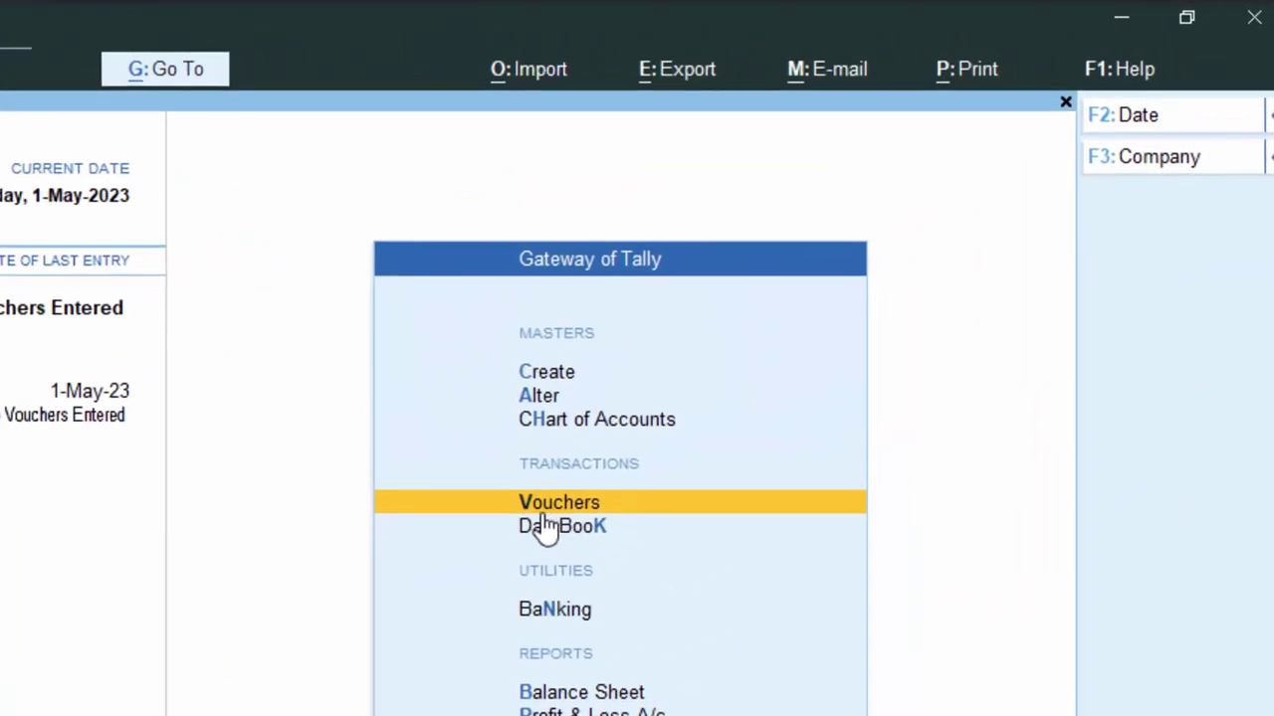
{"action": "key", "text": "Return"}
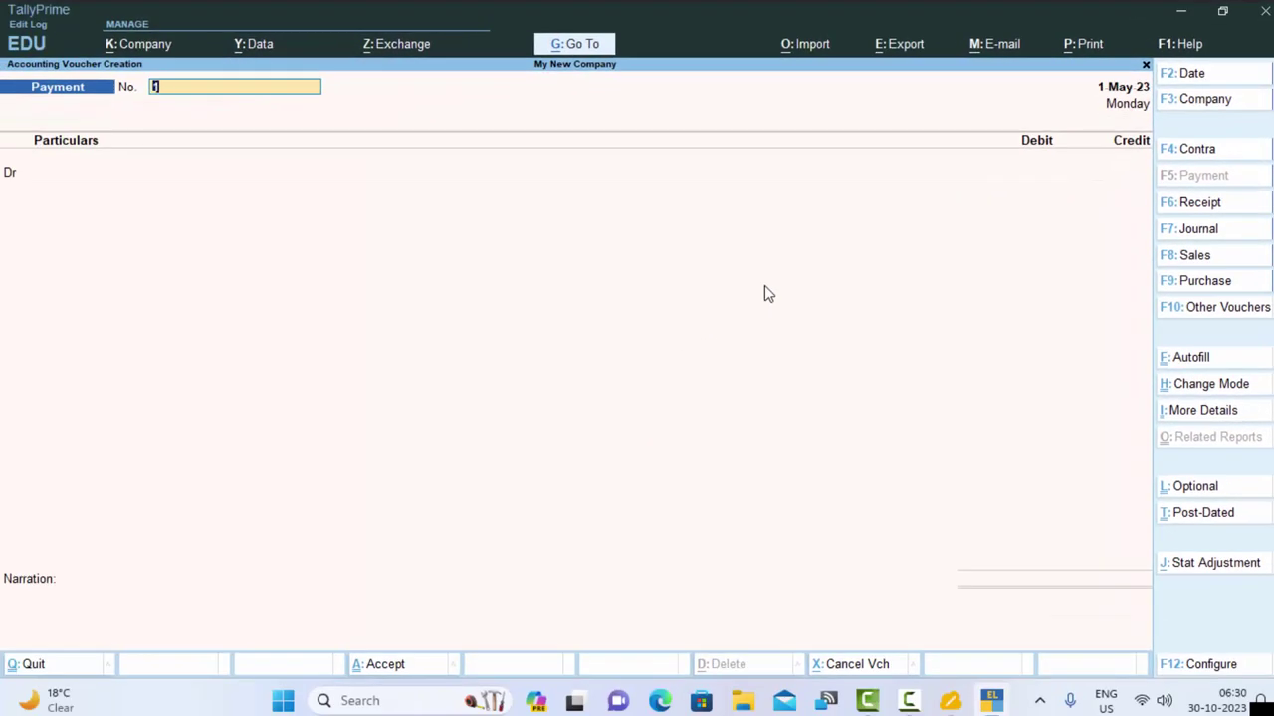
{"action": "key", "text": "Escape"}
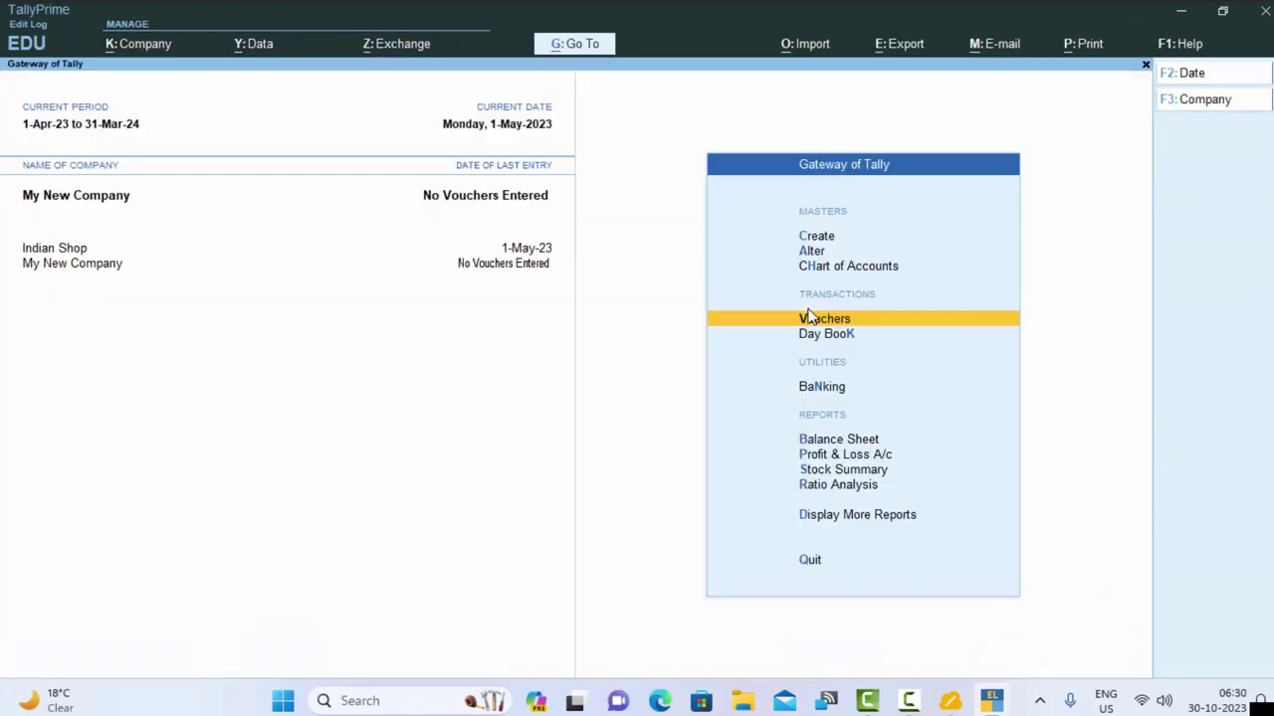
Open voucher entry for My New Company and set the voucher date to 1-5-23.
{"action": "left_click", "coordinate": [890, 321]}
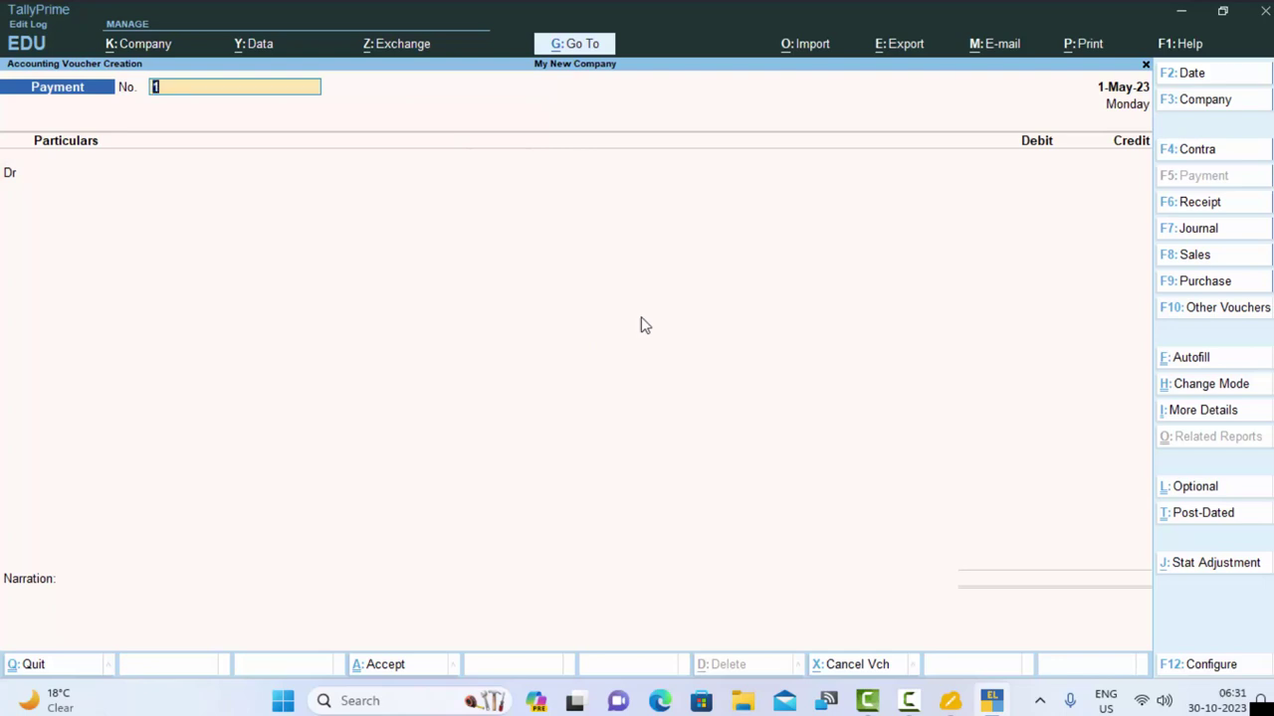
{"action": "key", "text": "F2"}
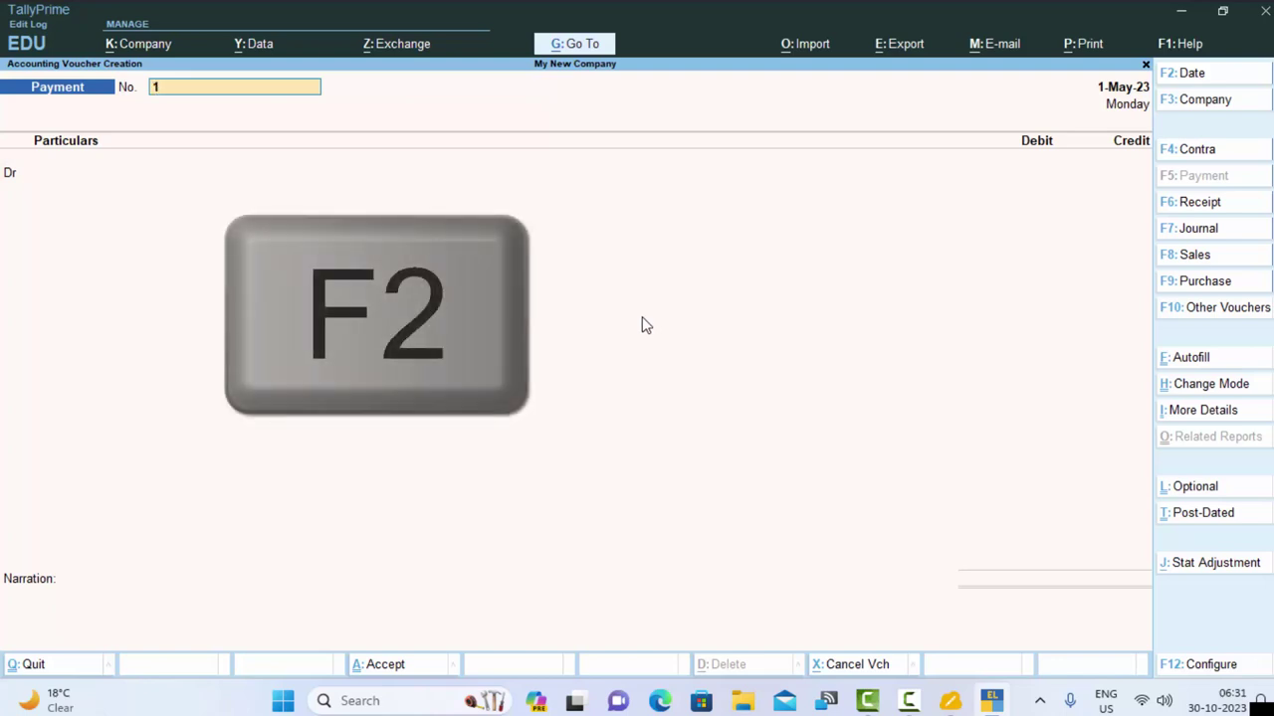
{"action": "left_click", "coordinate": [1181, 12]}
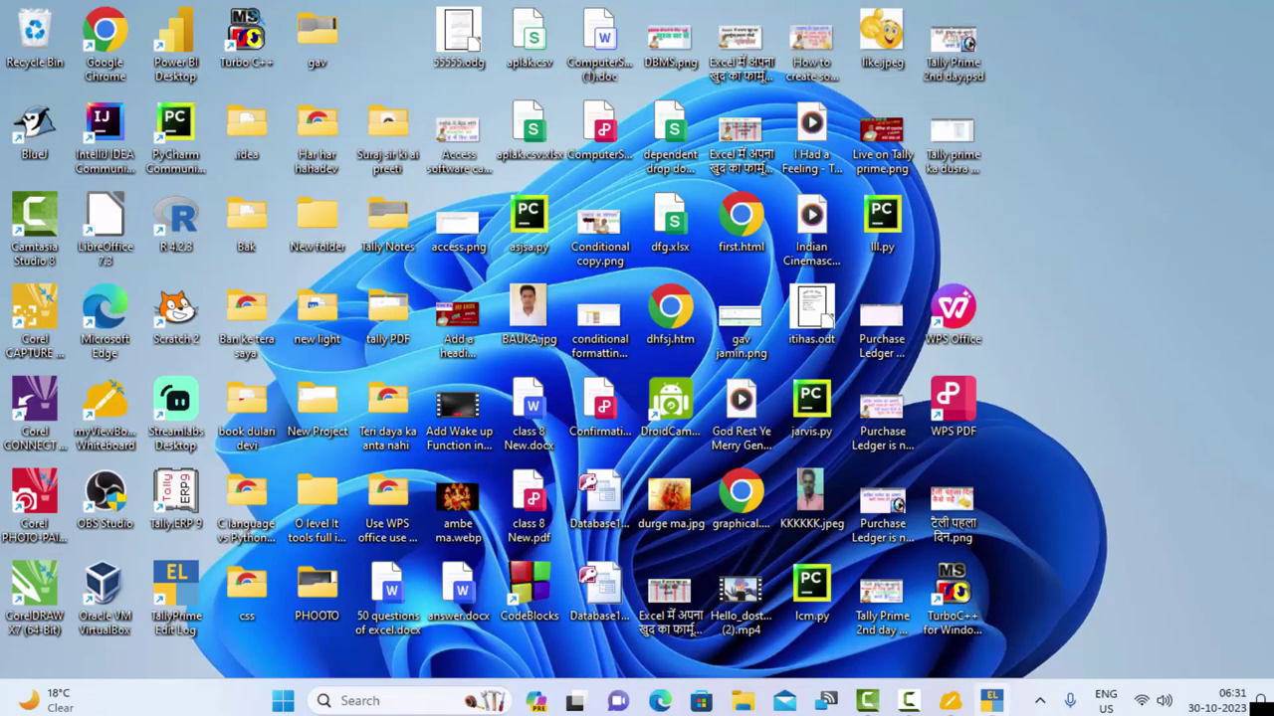
{"action": "left_click", "coordinate": [991, 701]}
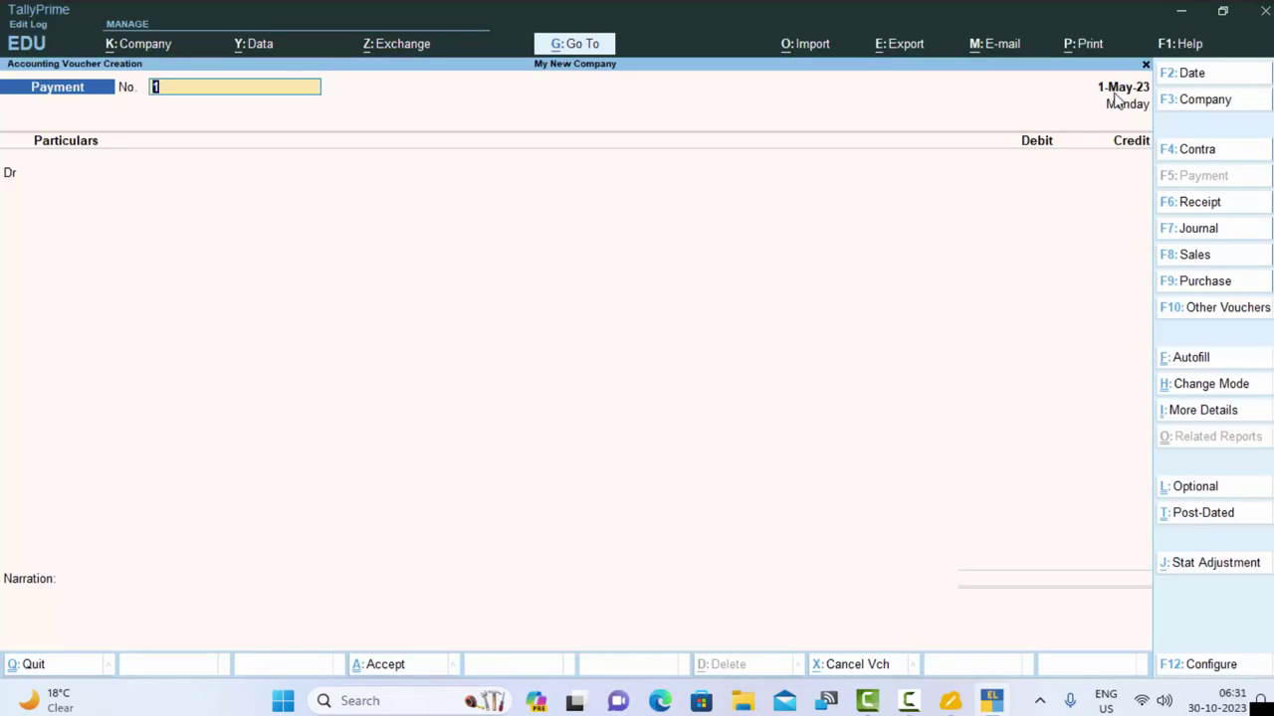
{"action": "key", "text": "F2"}
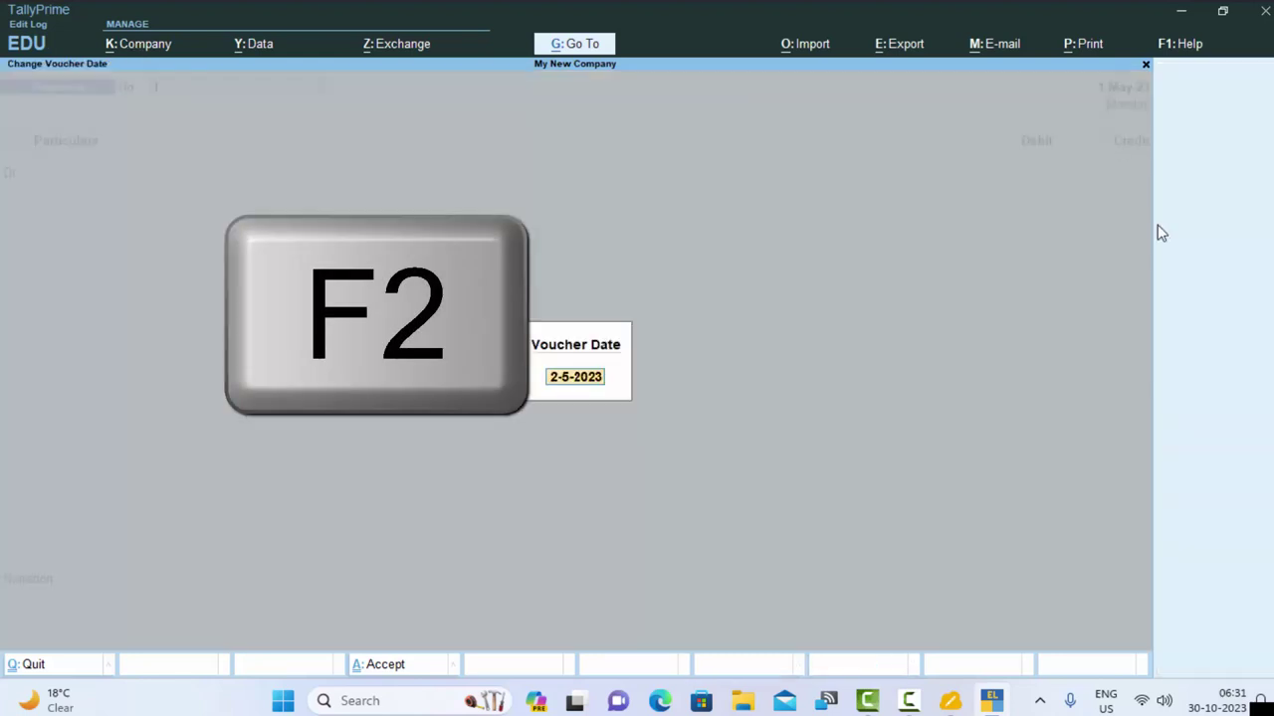
{"action": "type", "text": "1-5-23"}
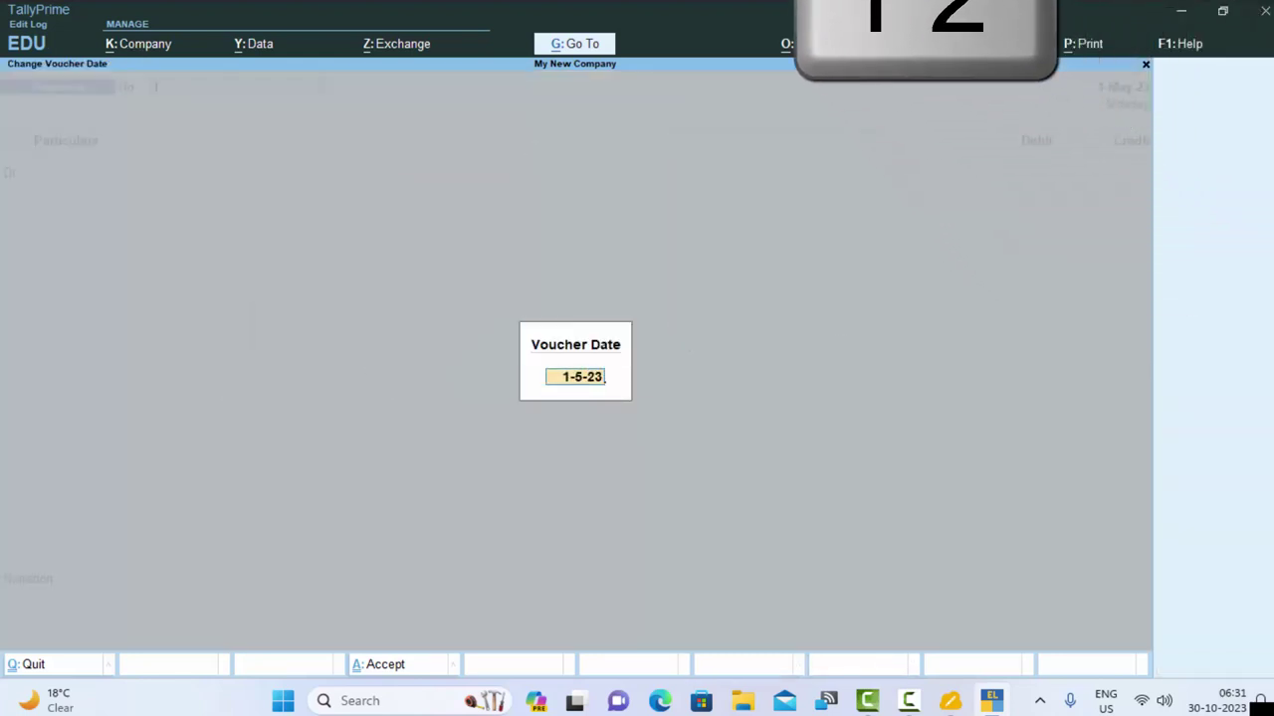
{"action": "key", "text": "Return"}
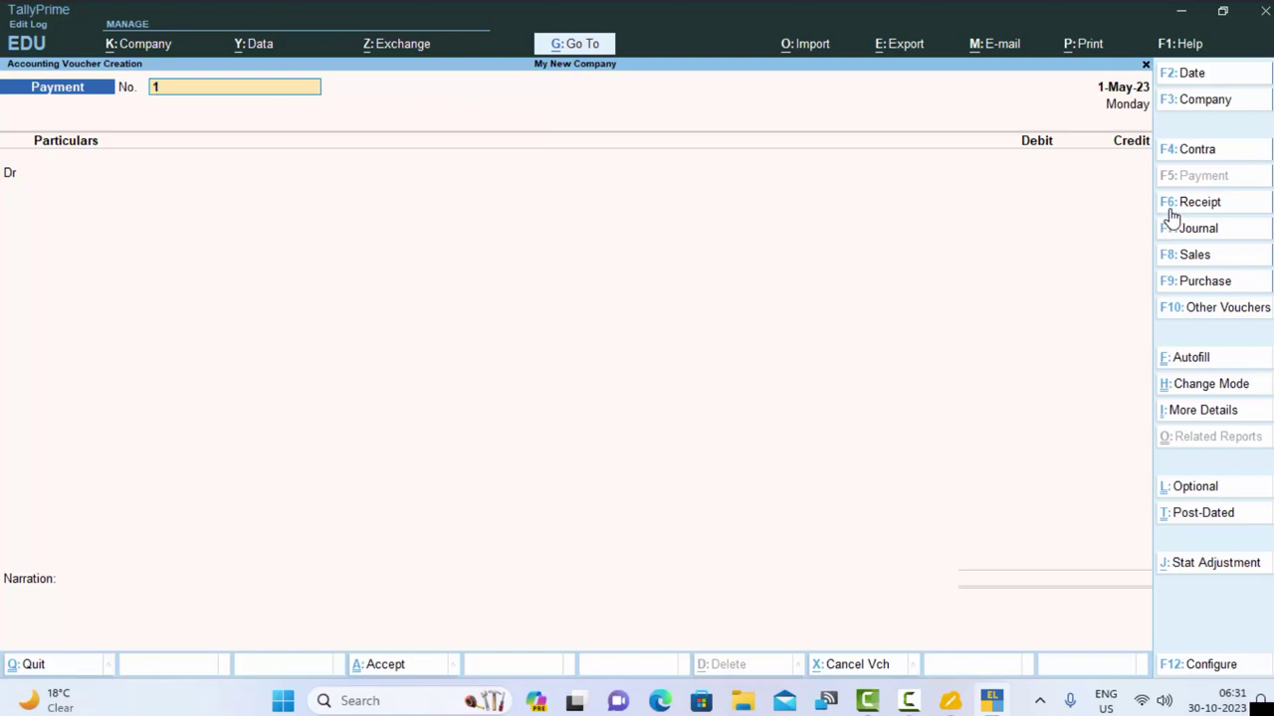
Switch to a Receipt voucher and start a new ledger named Capital A/c under Capital Account from the credit line.
{"action": "left_click", "coordinate": [1171, 213]}
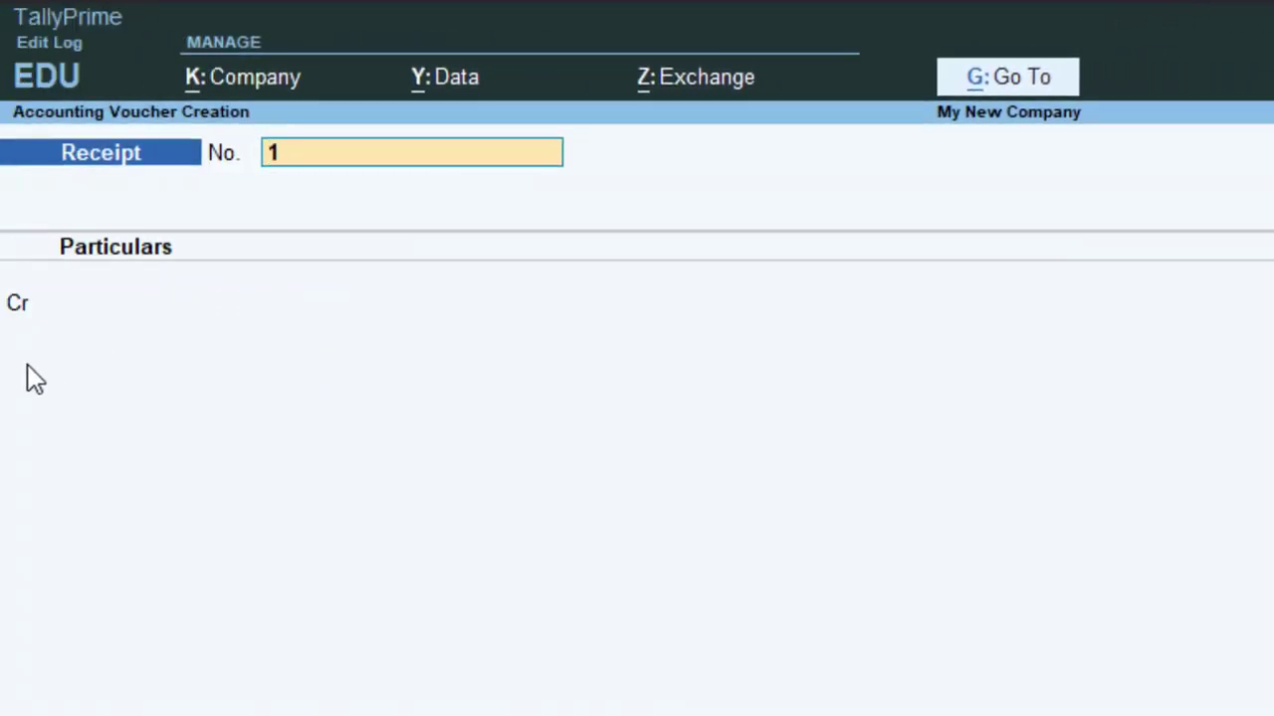
{"action": "key", "text": "Return"}
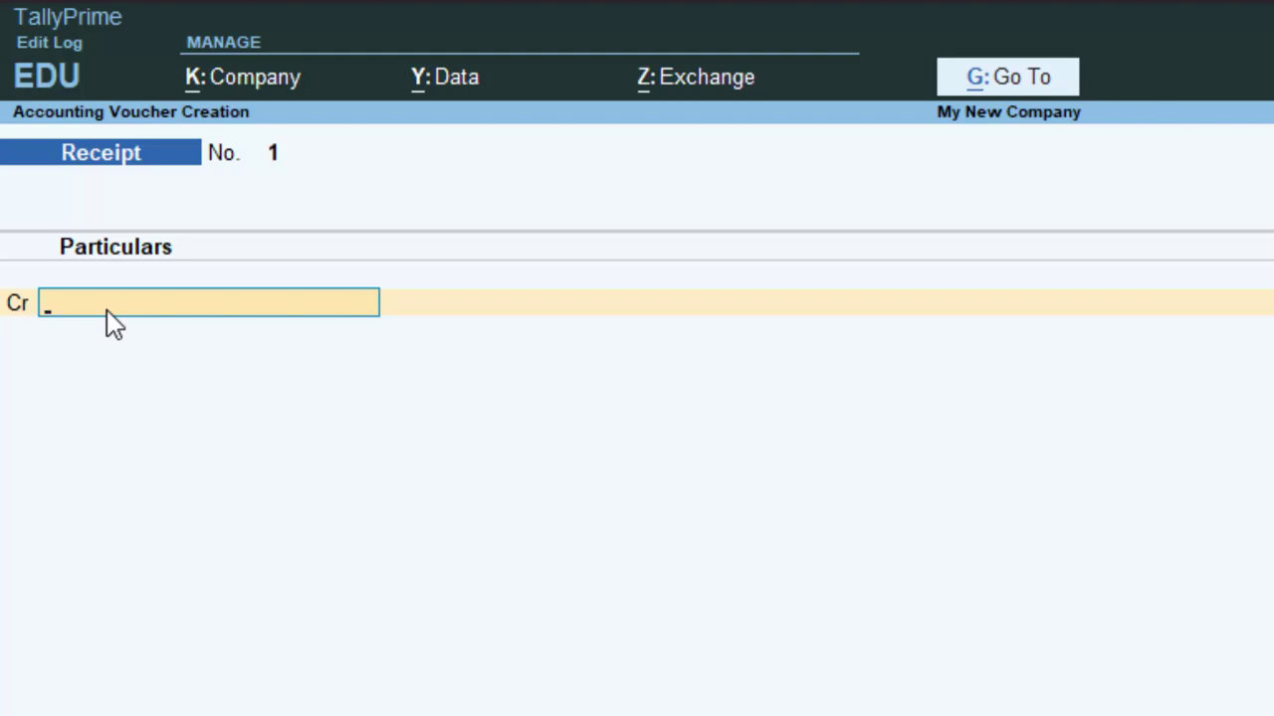
{"action": "key", "text": "alt+c"}
{"action": "type", "text": "Ca"}
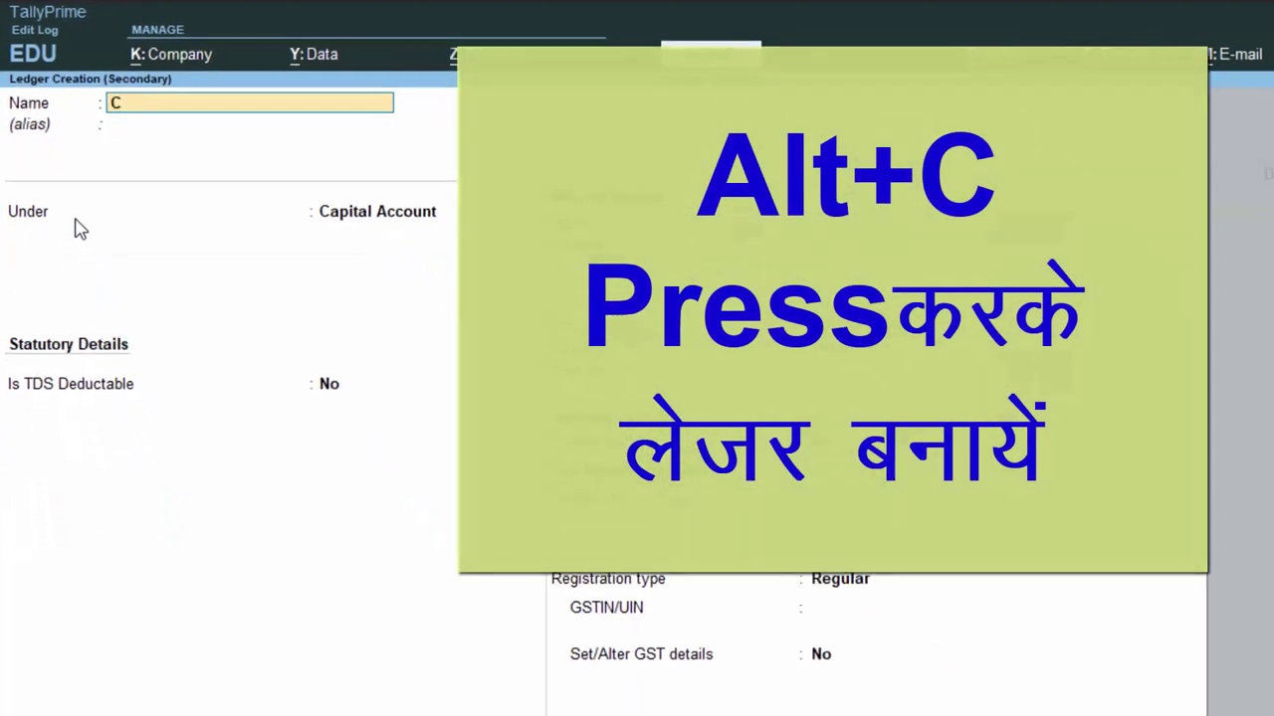
{"action": "type", "text": "pital"}
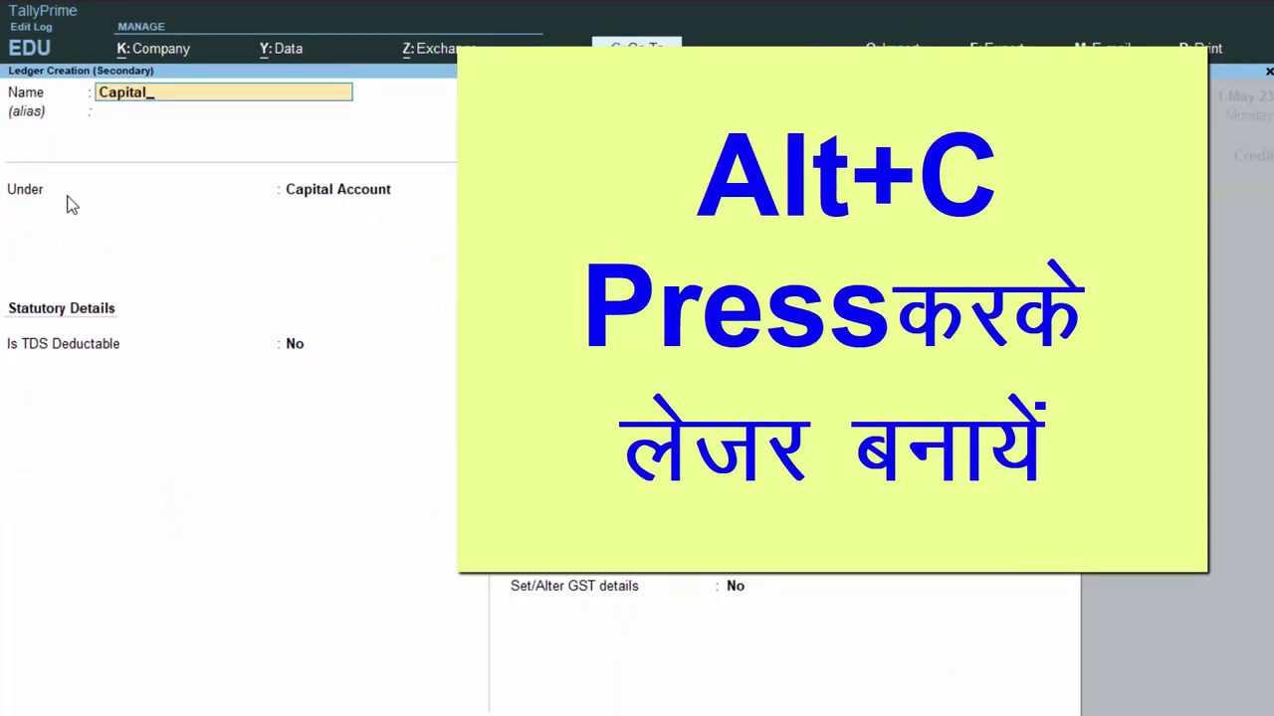
{"action": "type", "text": " a/v"}
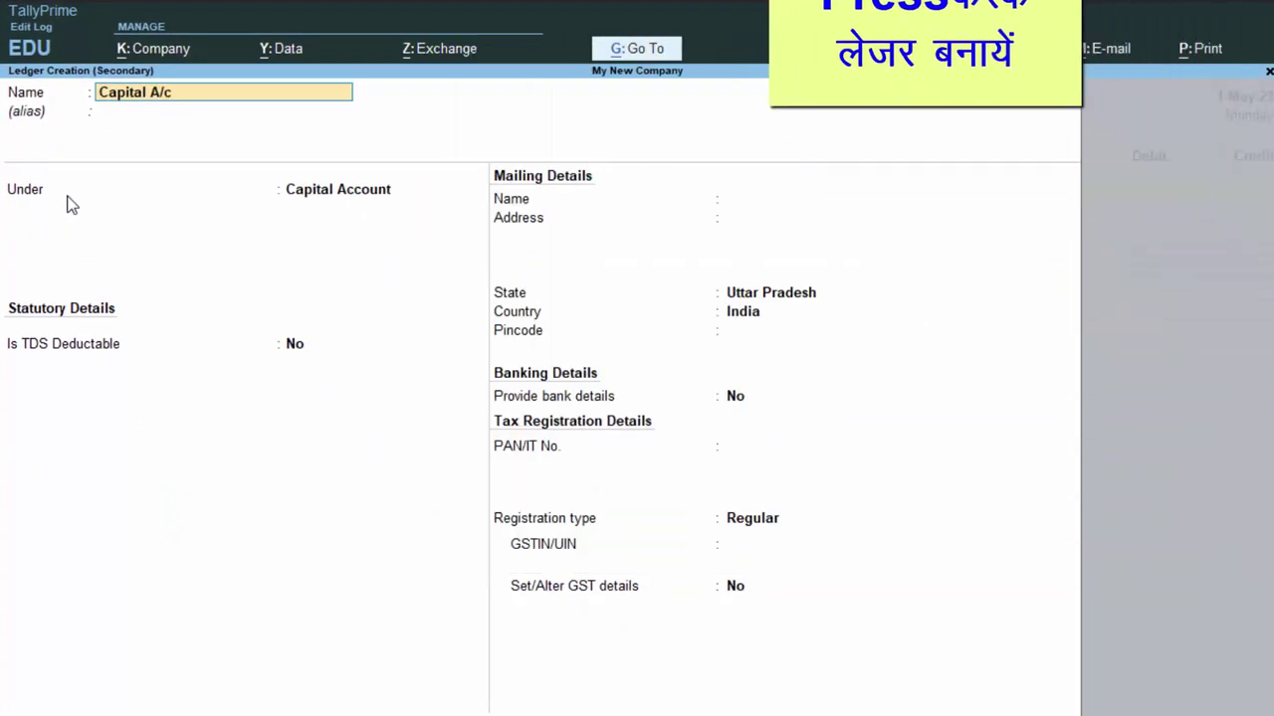
{"action": "key", "text": "Return"}
{"action": "key", "text": "Return"}
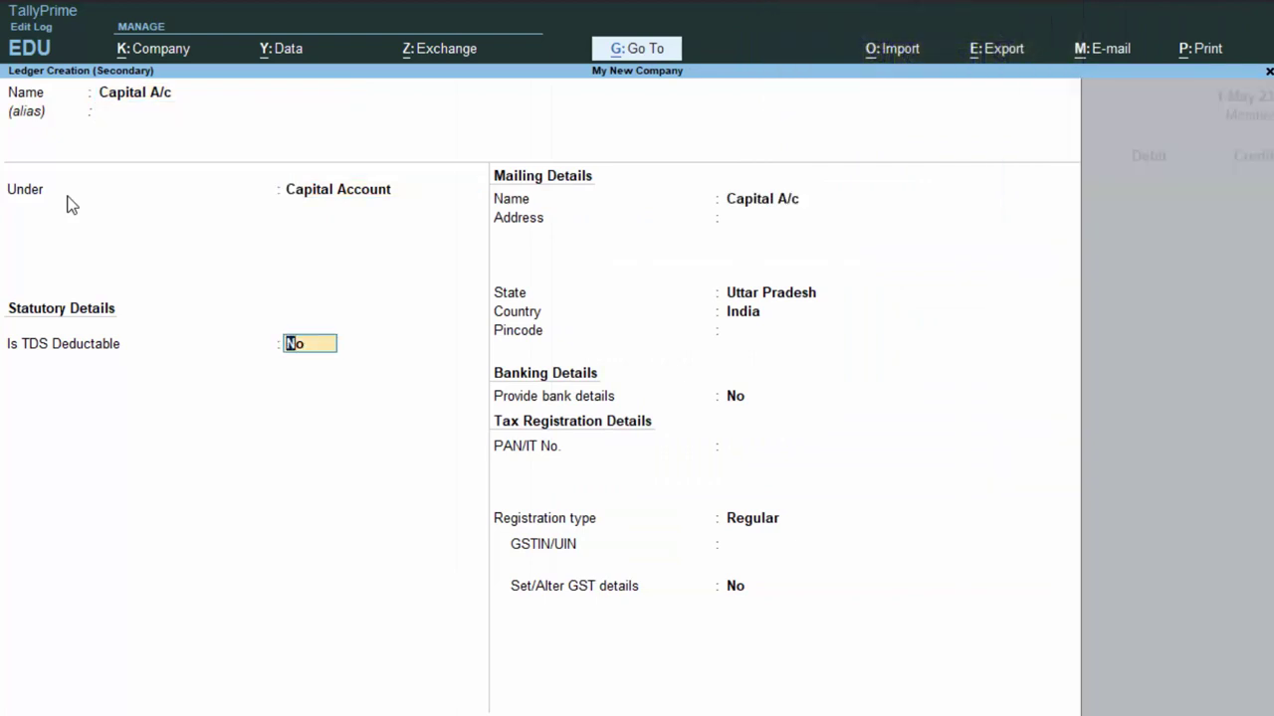
Keep the default statutory, mailing, banking and tax details for the Capital A/c ledger and save it.
{"action": "key", "text": "Return"}
{"action": "key", "text": "Return"}
{"action": "key", "text": "Return"}
{"action": "key", "text": "Return"}
{"action": "key", "text": "Return"}
{"action": "key", "text": "Return"}
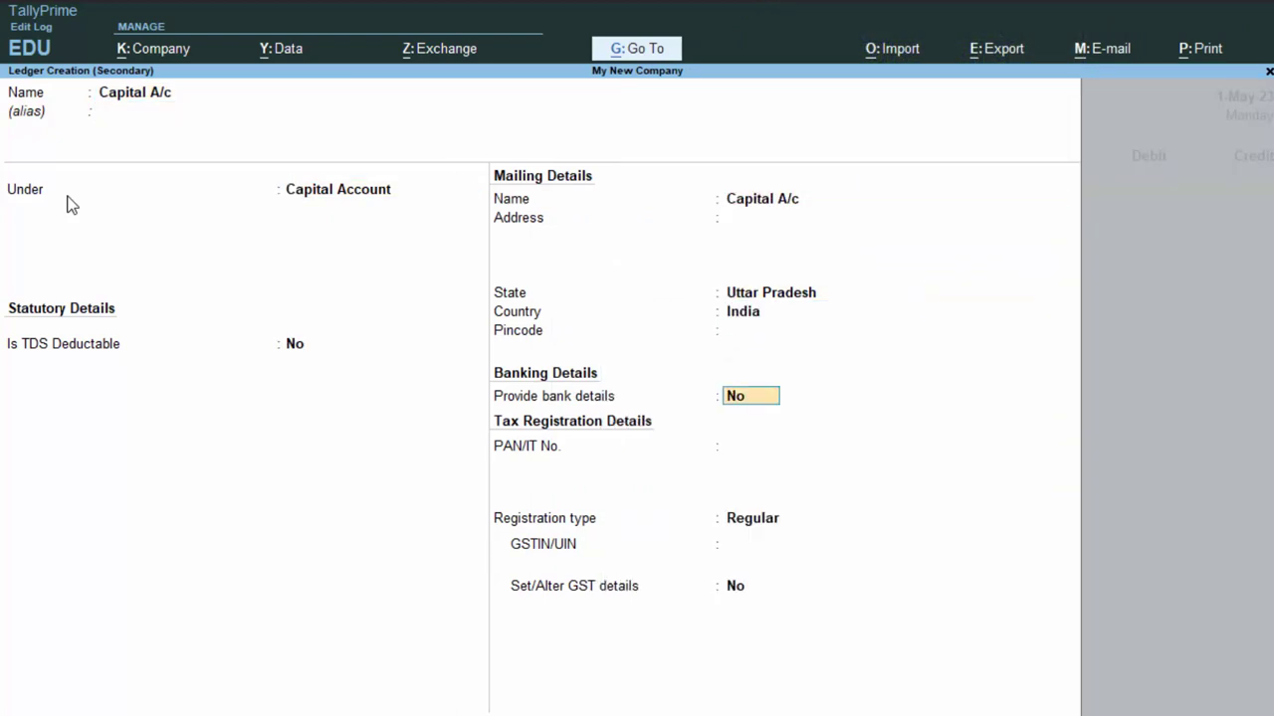
{"action": "key", "text": "Return"}
{"action": "key", "text": "Return"}
{"action": "key", "text": "Return"}
{"action": "key", "text": "Return"}
{"action": "key", "text": "Return"}
{"action": "key", "text": "Return"}
{"action": "key", "text": "Return"}
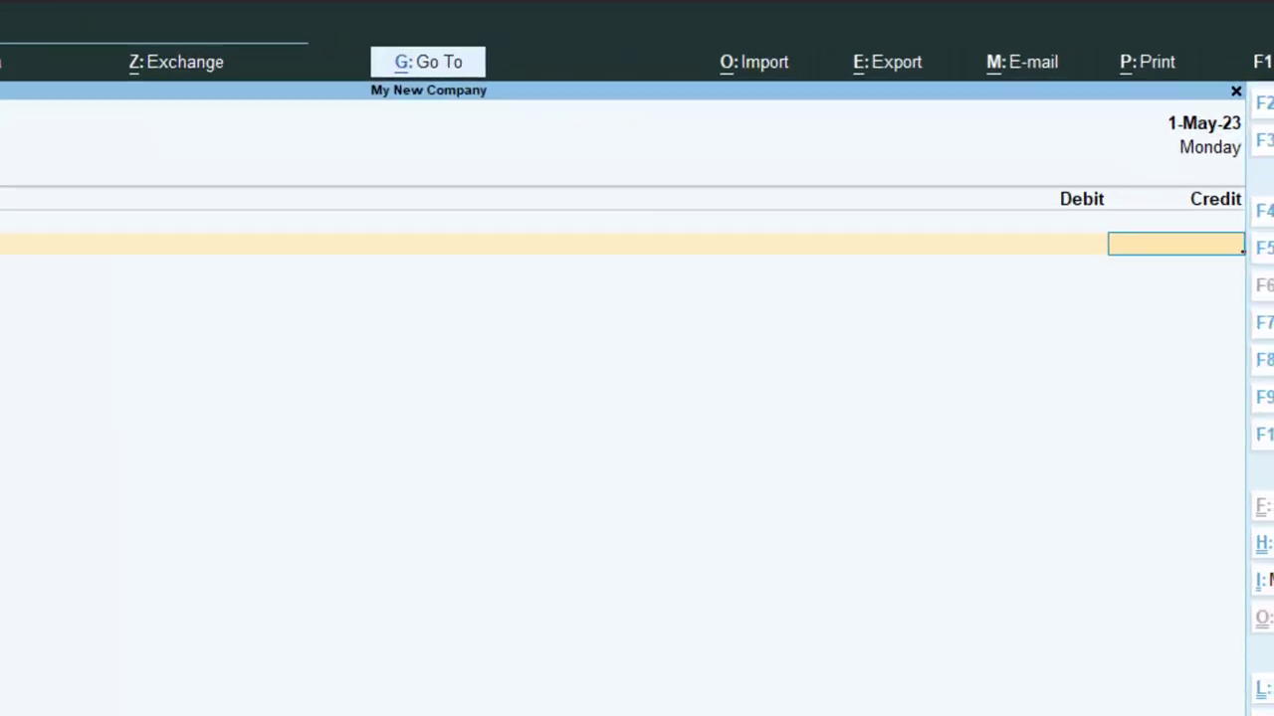
Enter a credit amount of 150000 for Capital A/c and proceed to choosing the debit ledger.
{"action": "type", "text": "1,5"}
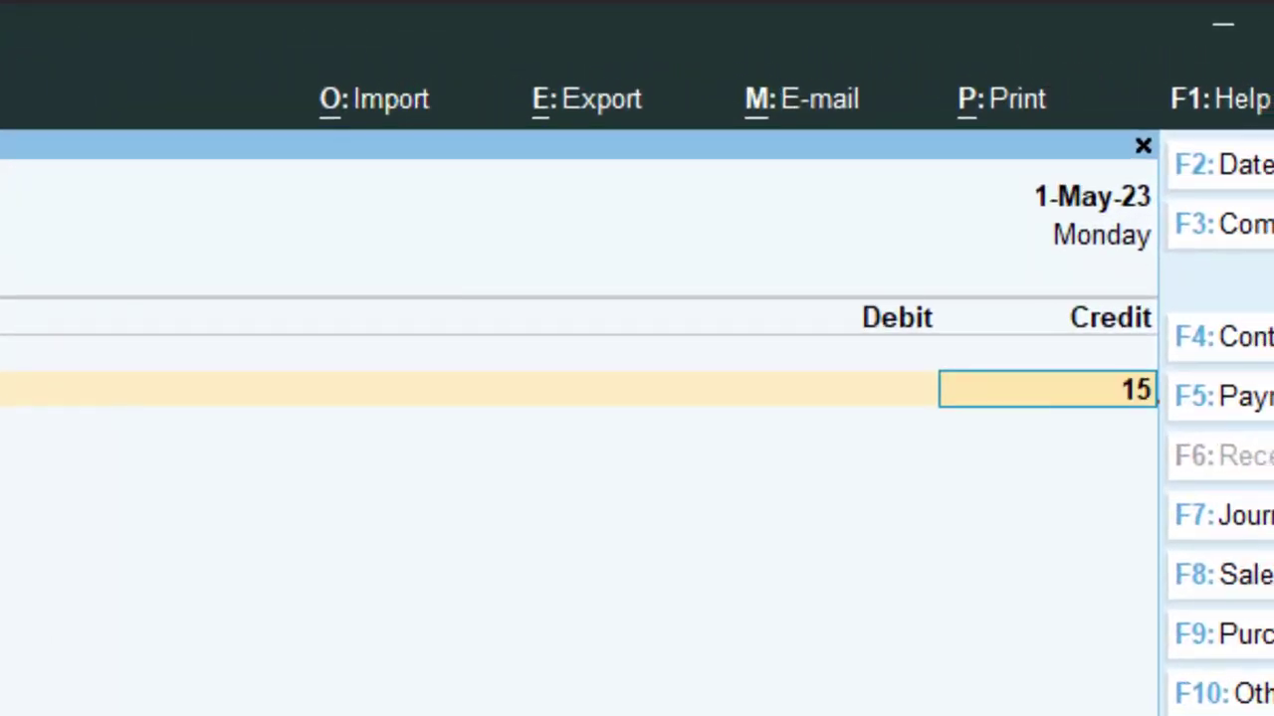
{"action": "type", "text": "0,0"}
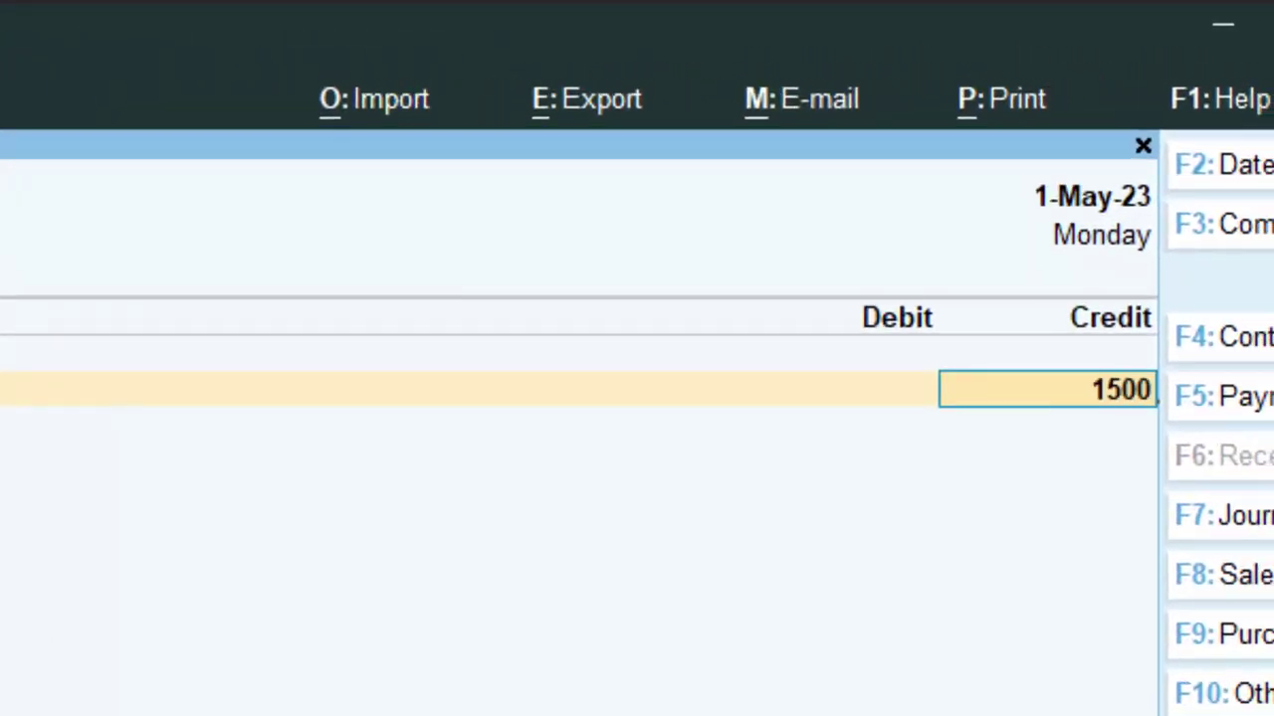
{"action": "type", "text": "000"}
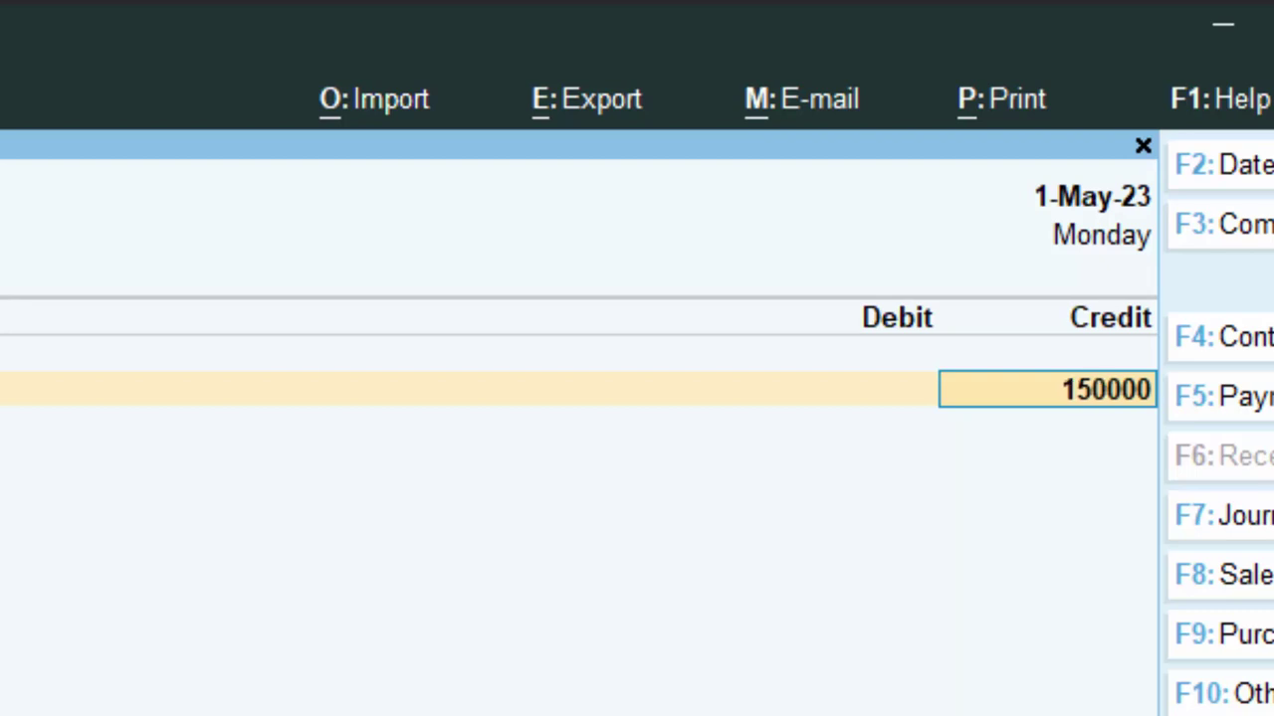
{"action": "key", "text": "Return"}
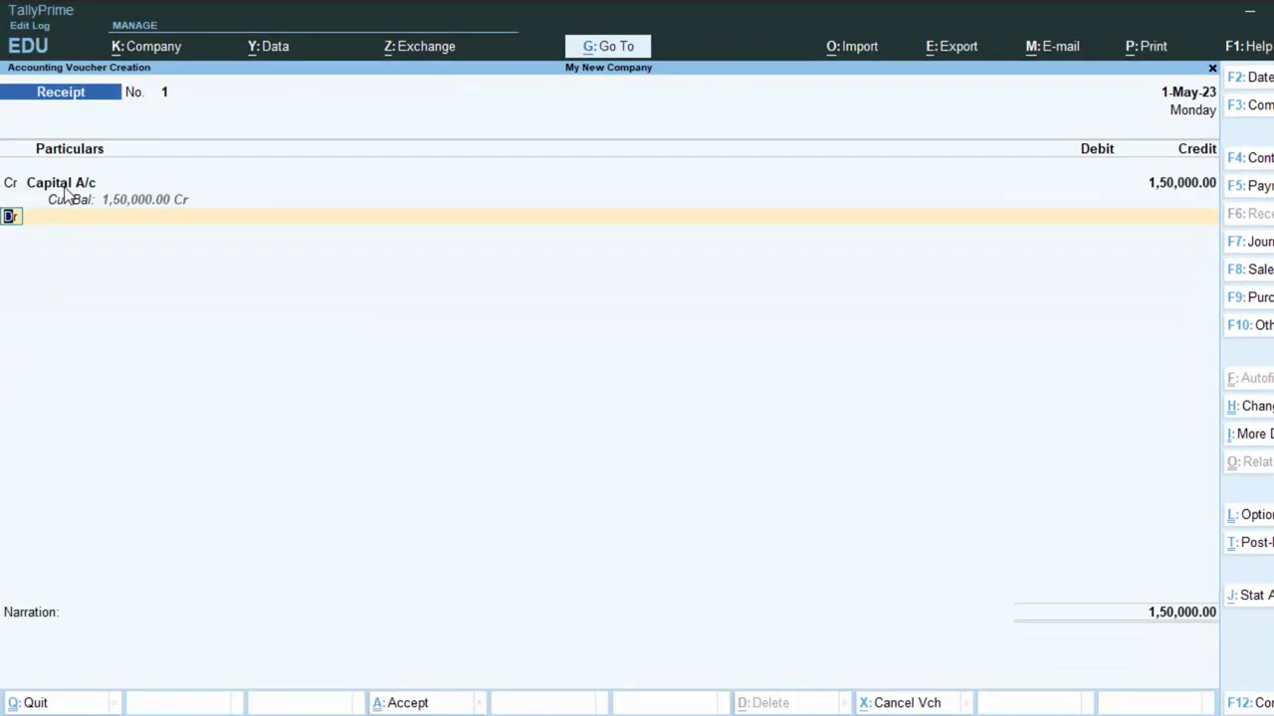
{"action": "key", "text": "Return"}
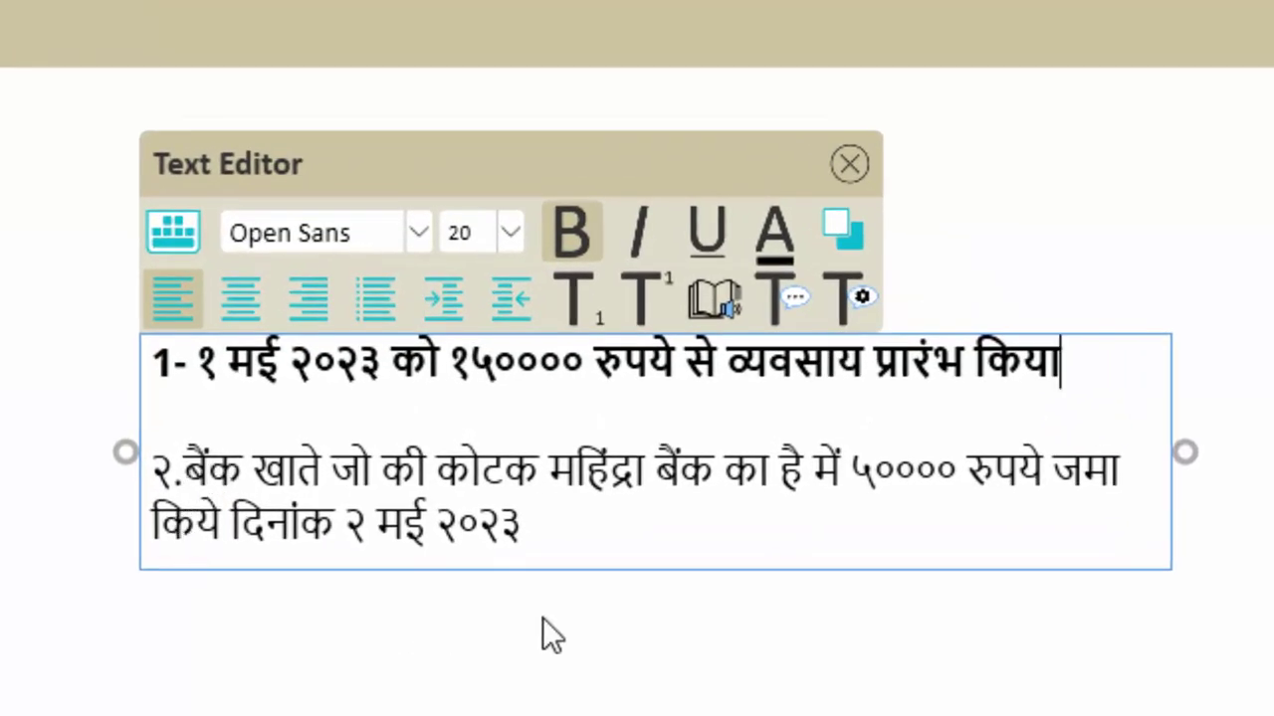
Switch to the transaction notes and make the second entry, the ५०००० rupee Kotak Mahindra bank deposit, bold.
{"action": "left_click_drag", "start_coordinate": [563, 545], "coordinate": [139, 488]}
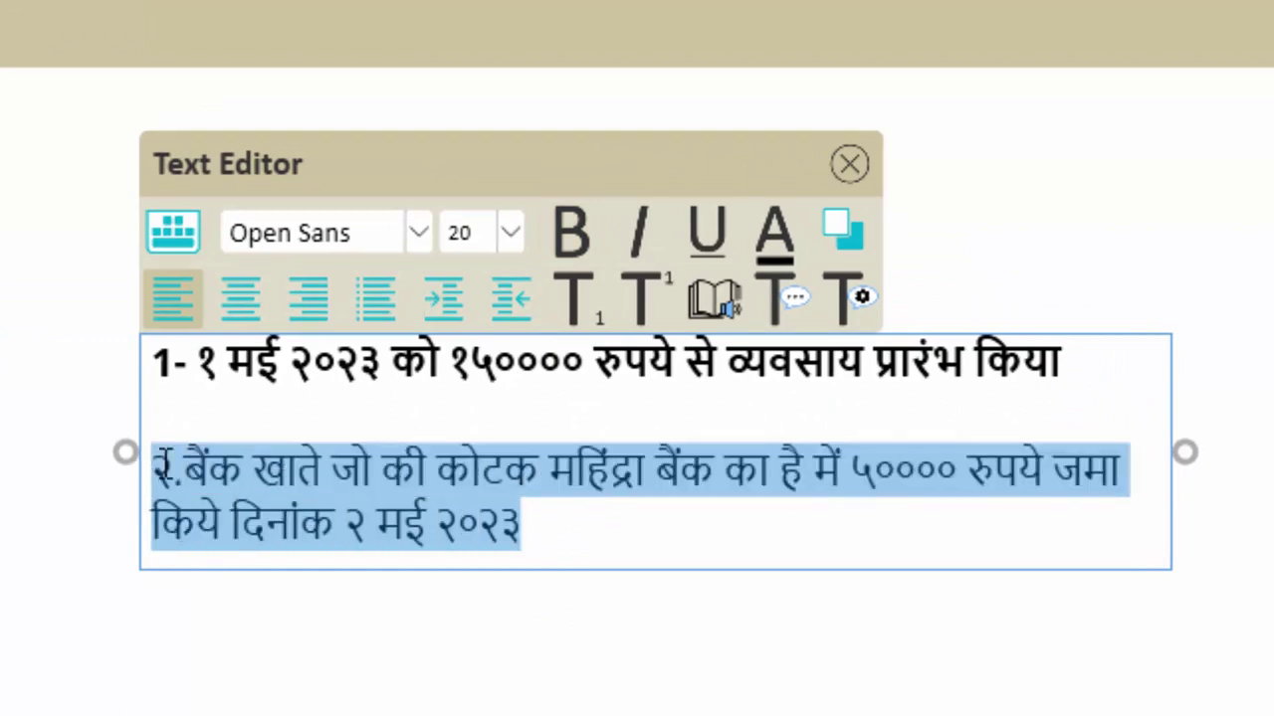
{"action": "left_click", "coordinate": [568, 238]}
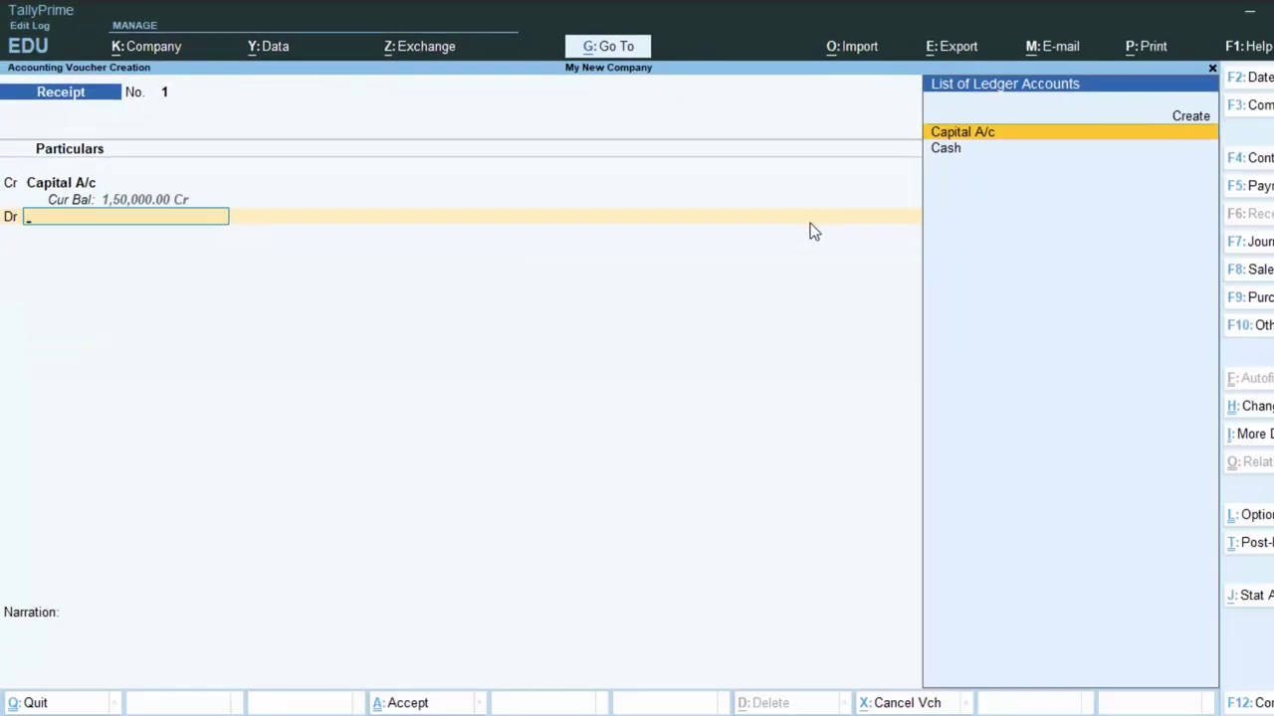
Create a new ledger named Kotak Mahindra under Bank Accounts from the voucher's debit line, keeping the default account holder's name.
{"action": "left_click", "coordinate": [1187, 117]}
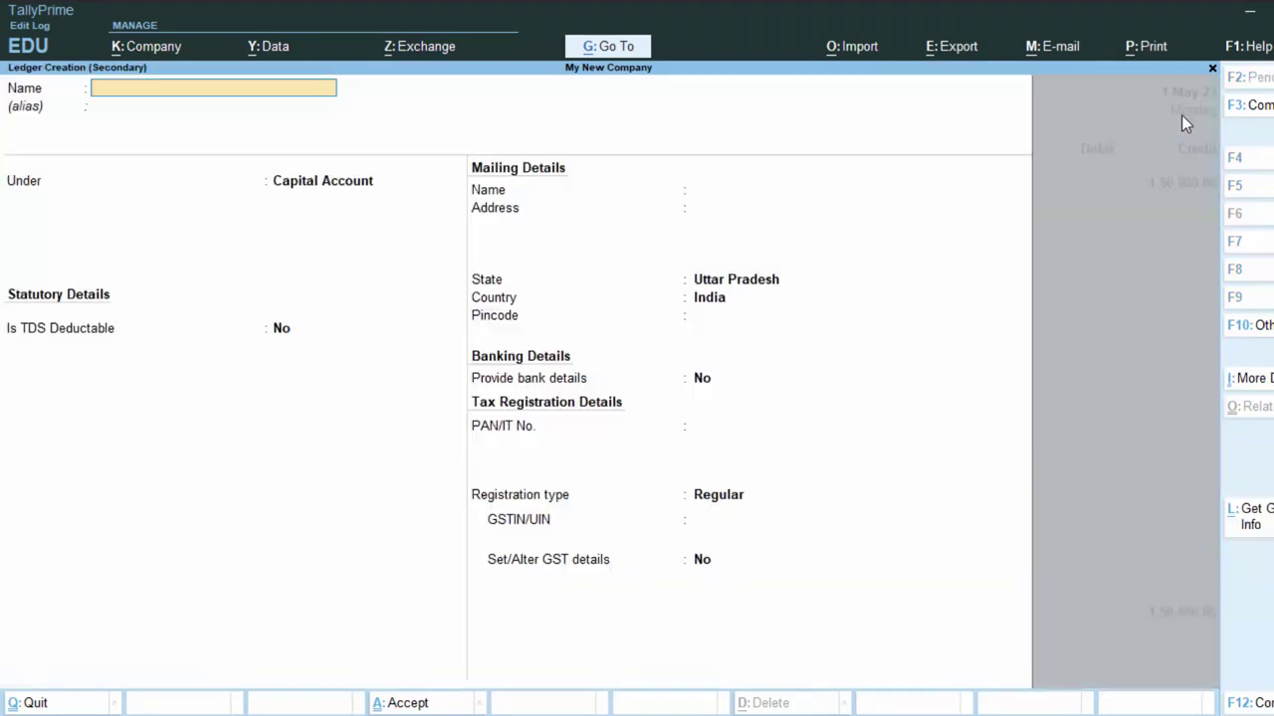
{"action": "type", "text": "Kotak"}
{"action": "type", "text": " Mahindra"}
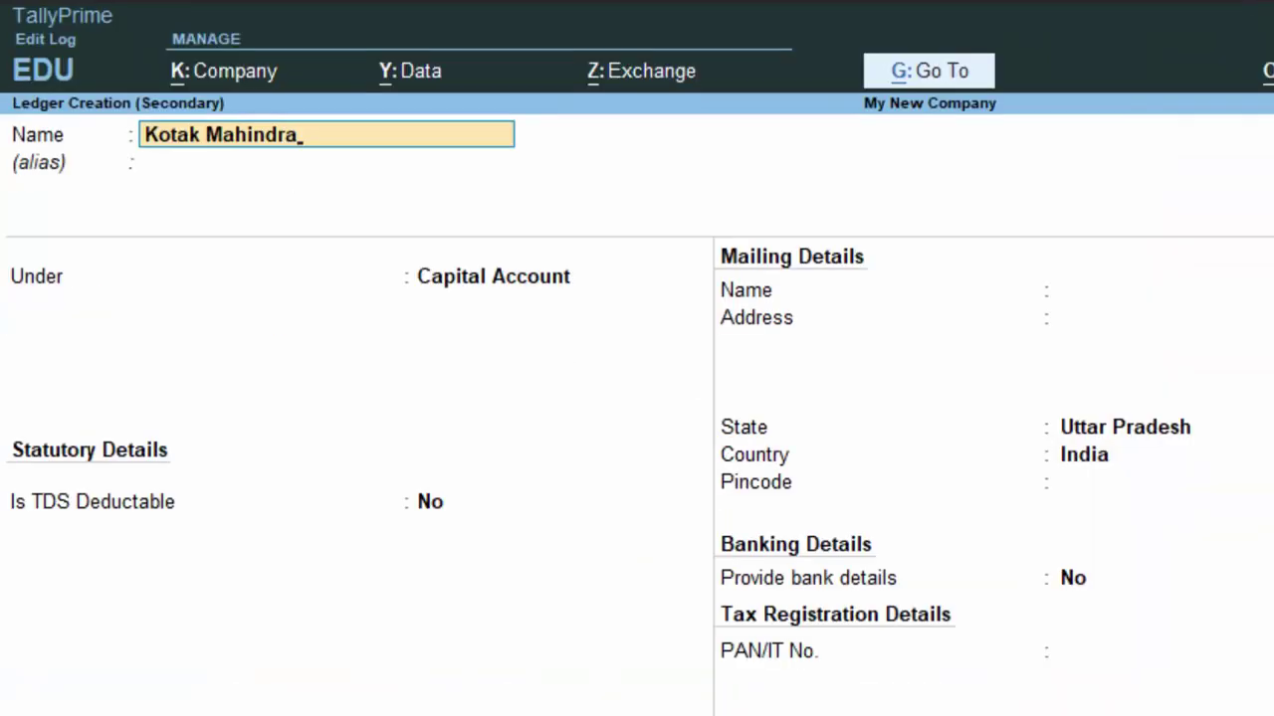
{"action": "key", "text": "Return"}
{"action": "key", "text": "Return"}
{"action": "type", "text": "B"}
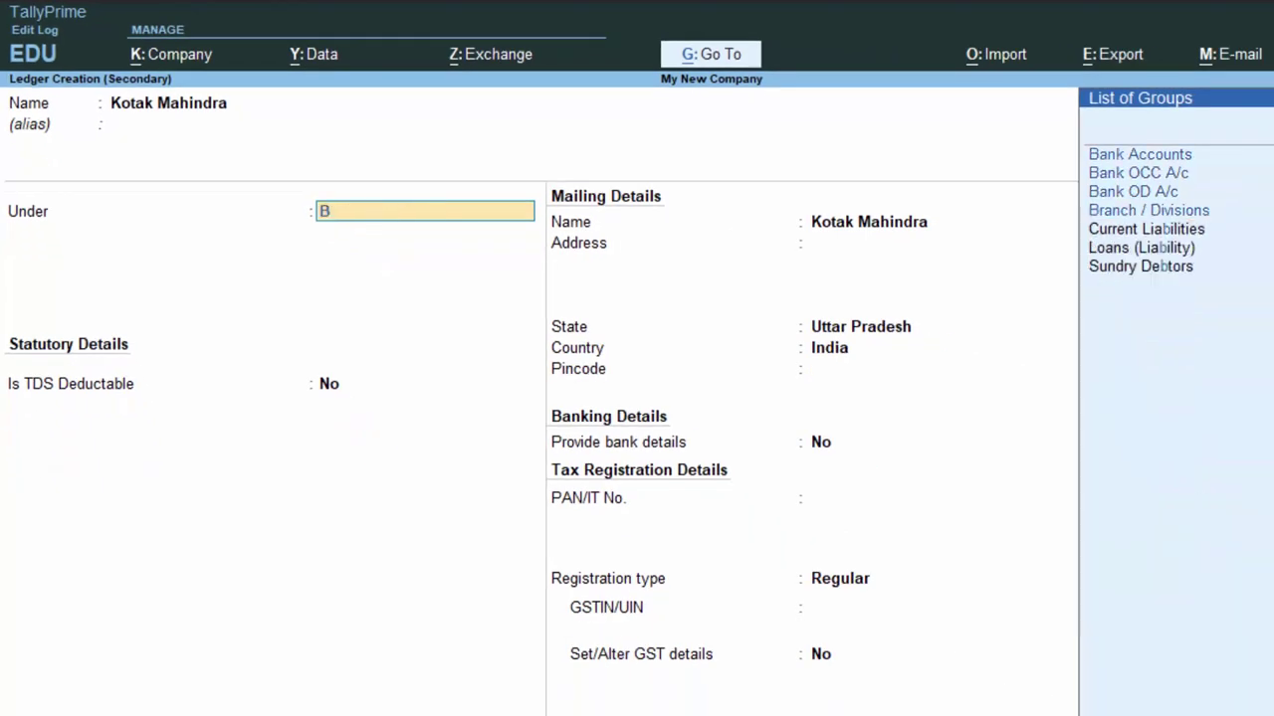
{"action": "key", "text": "Return"}
{"action": "key", "text": "Return"}
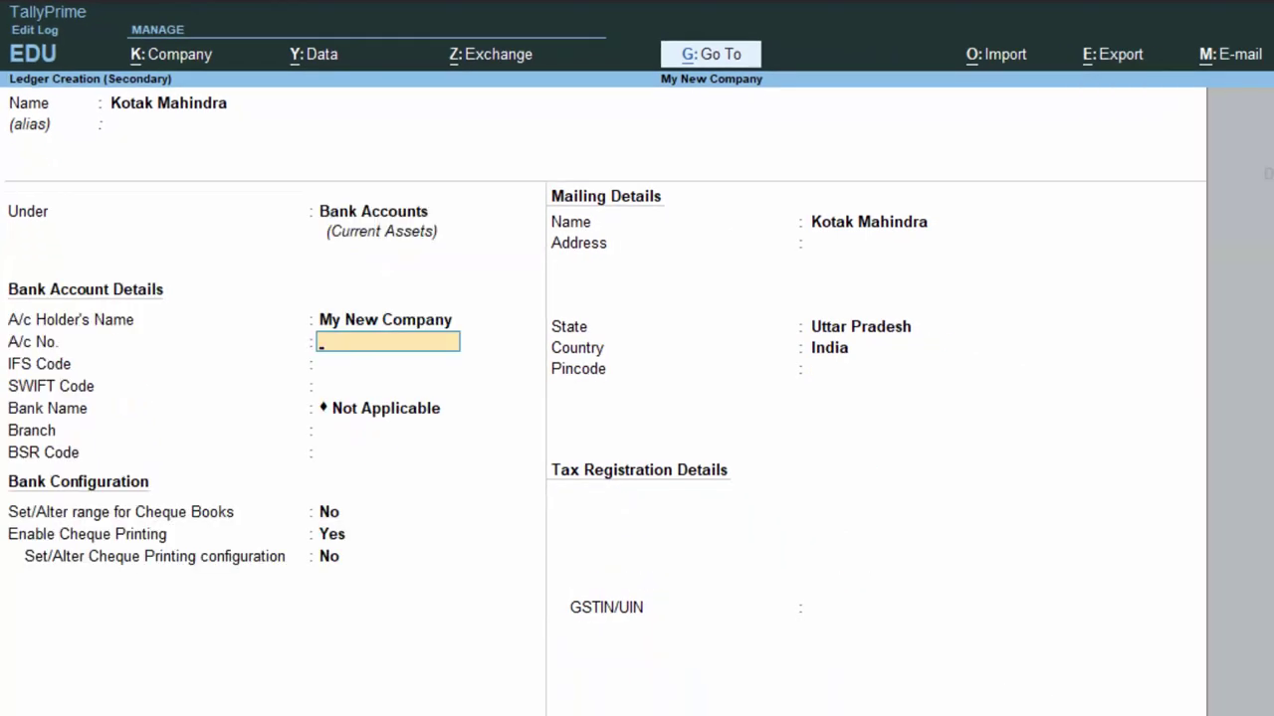
Enter the bank account number and the branch Deoria, leaving the IFS, SWIFT and BSR codes blank and the bank name Not Applicable.
{"action": "type", "text": "3333"}
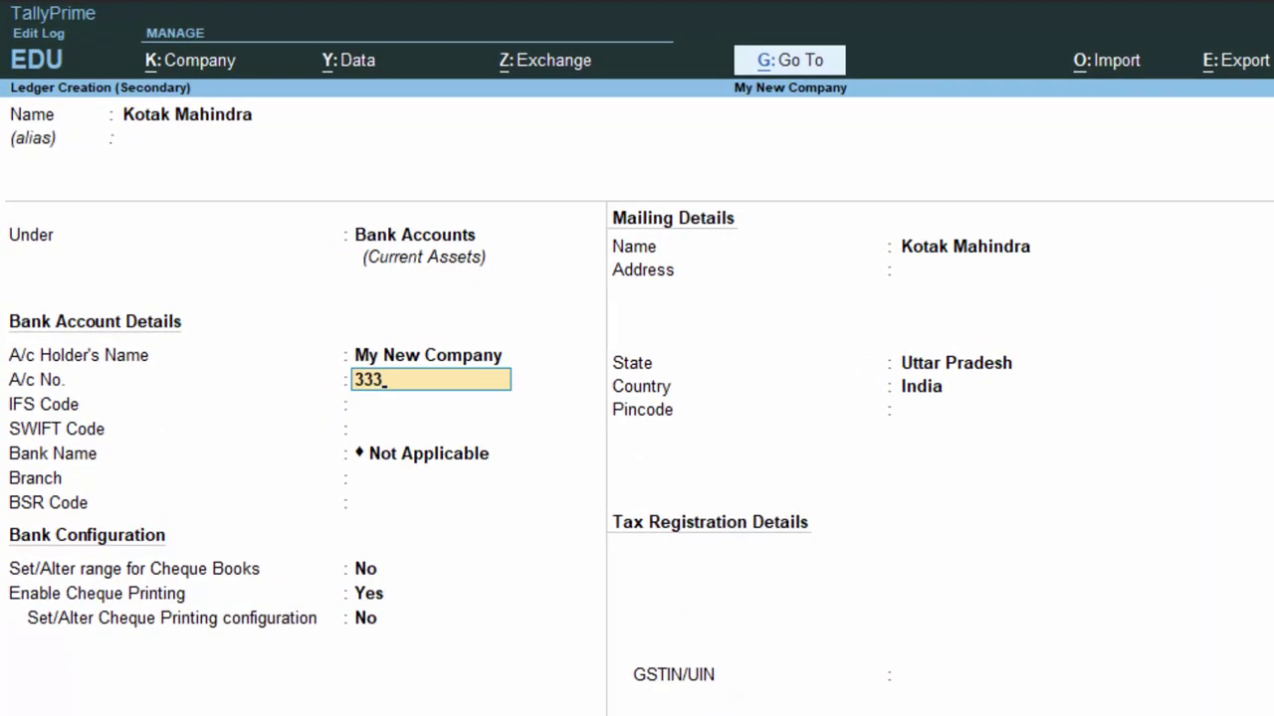
{"action": "key", "text": "BackSpace"}
{"action": "type", "text": "045678"}
{"action": "key", "text": "Return"}
{"action": "key", "text": "Return"}
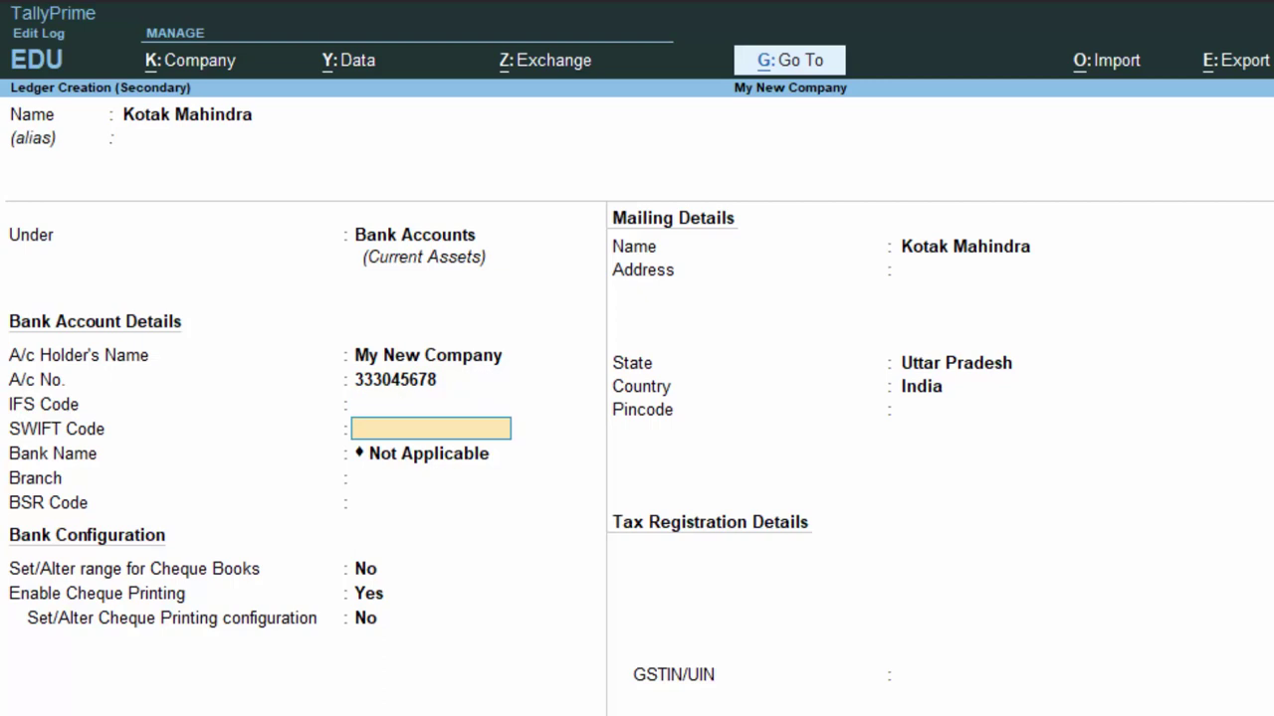
{"action": "key", "text": "Return"}
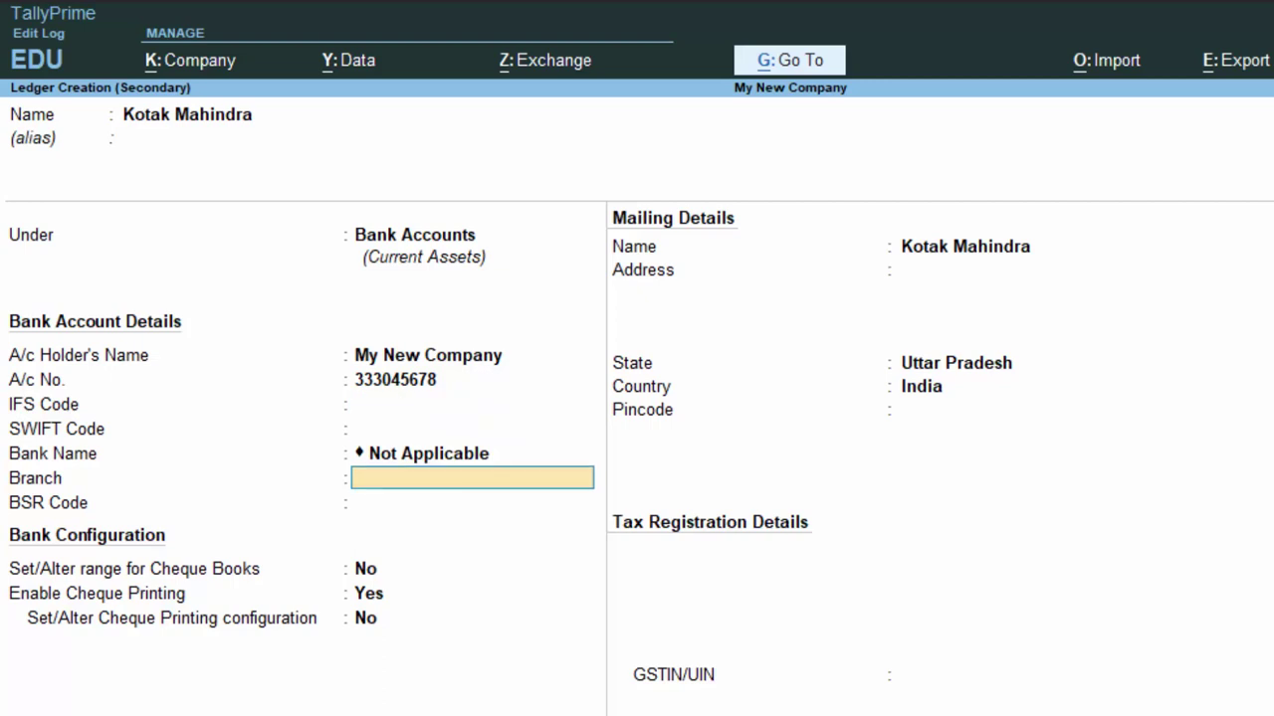
{"action": "type", "text": "Deoria"}
{"action": "key", "text": "Return"}
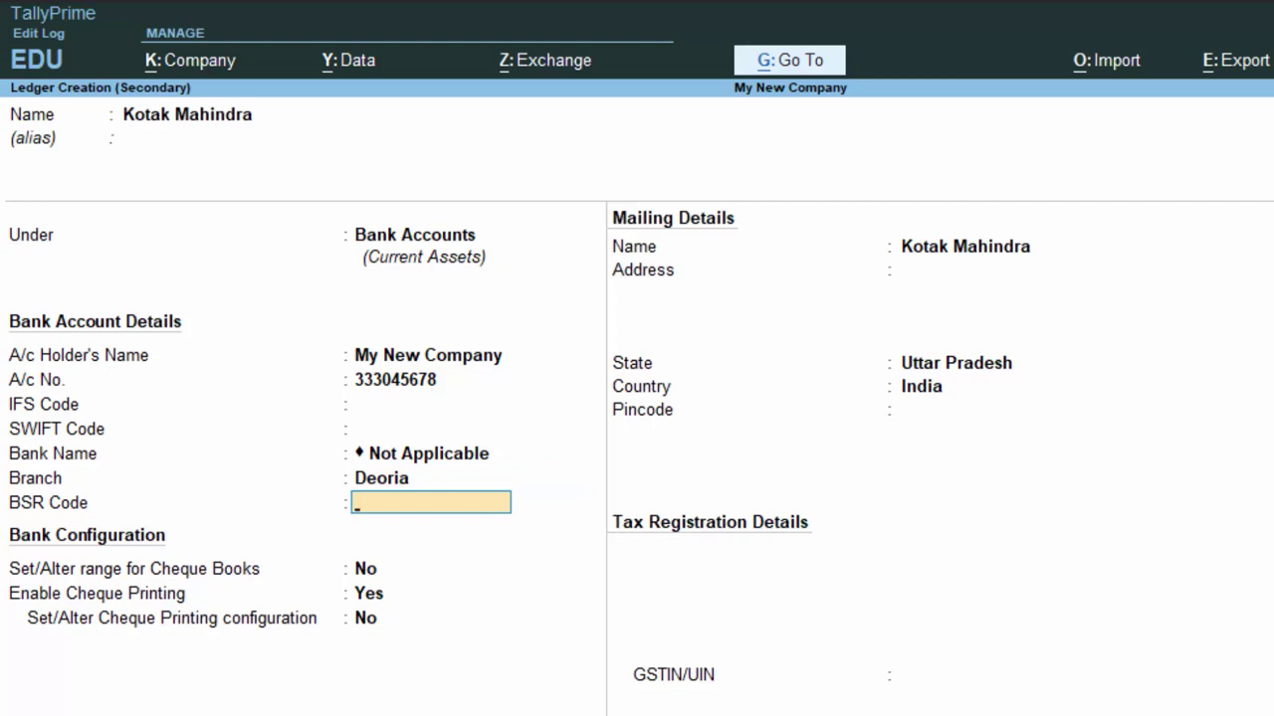
{"action": "key", "text": "Return"}
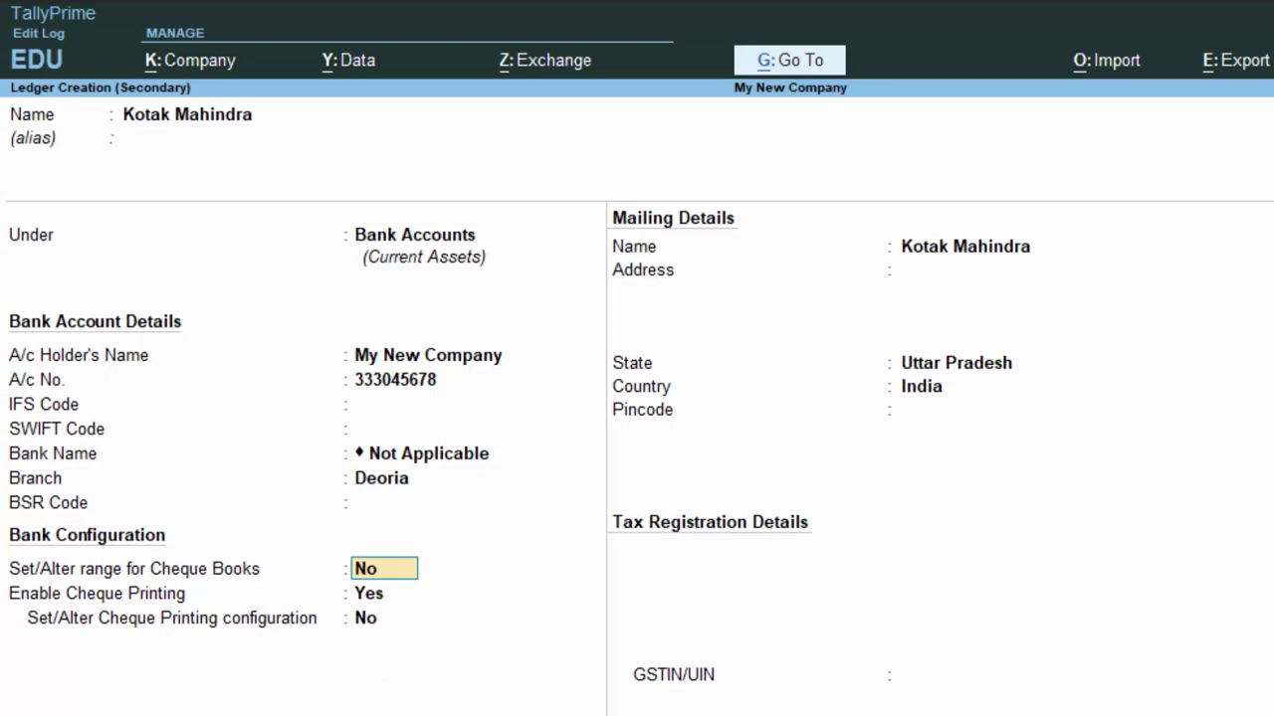
Enable the cheque book range for Kotak Mahindra and set it from number 2313232 to 2313250.
{"action": "type", "text": "y"}
{"action": "key", "text": "Return"}
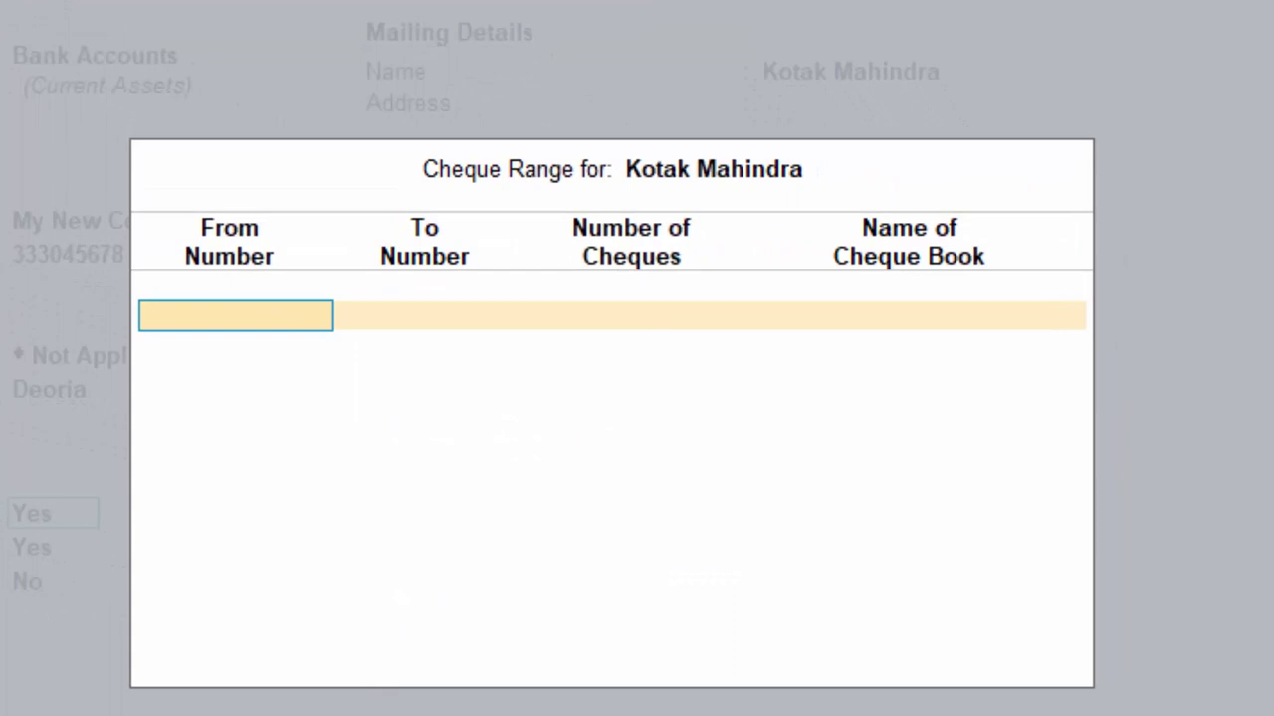
{"action": "type", "text": "2313232"}
{"action": "key", "text": "Return"}
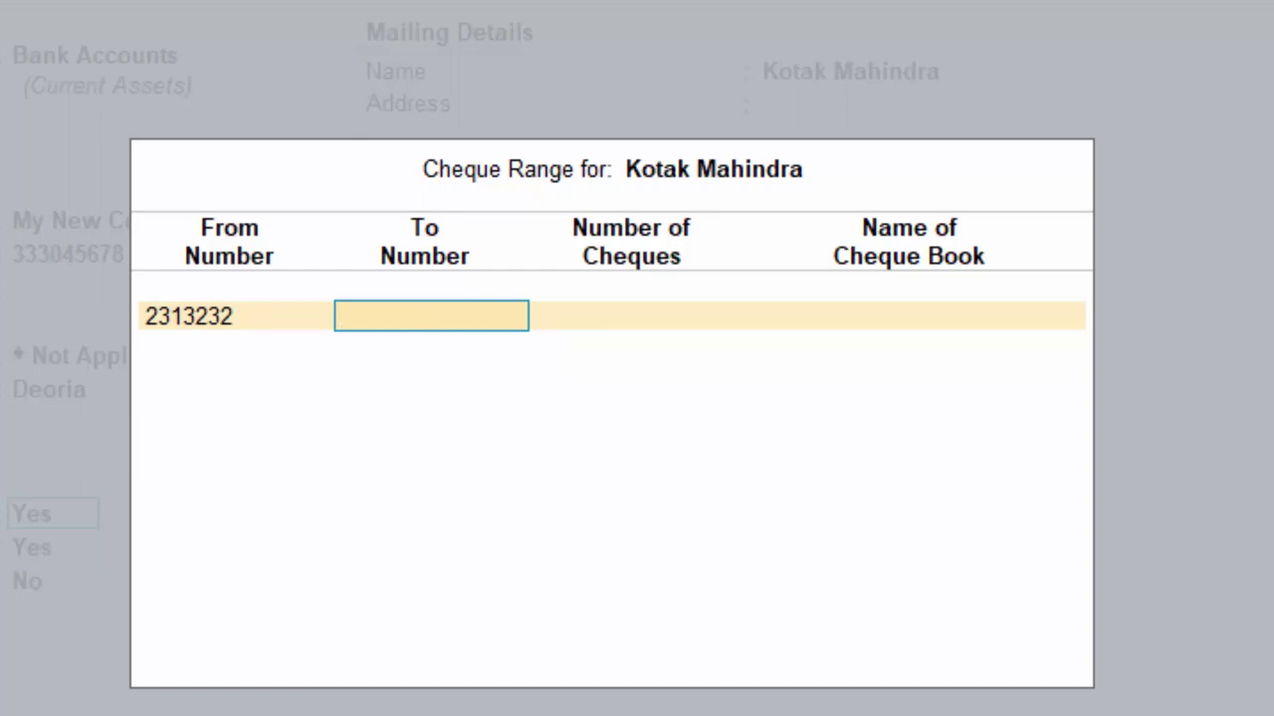
{"action": "type", "text": "2313250"}
{"action": "key", "text": "Return"}
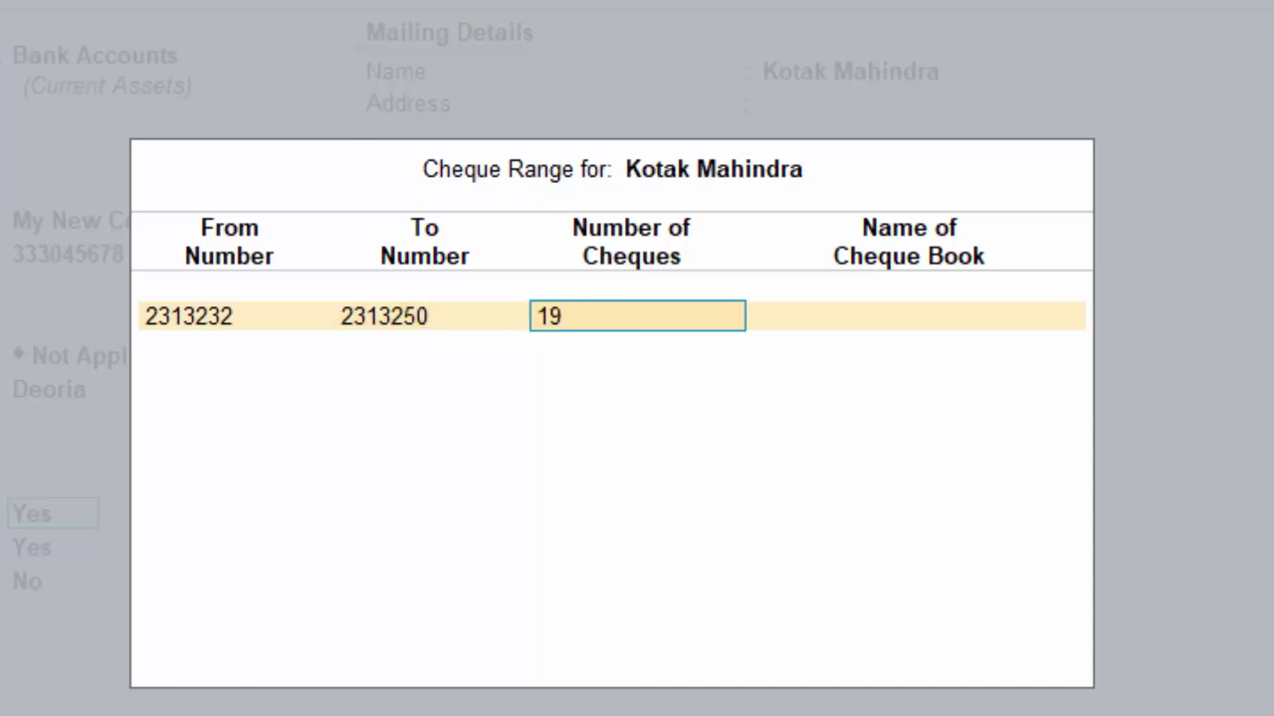